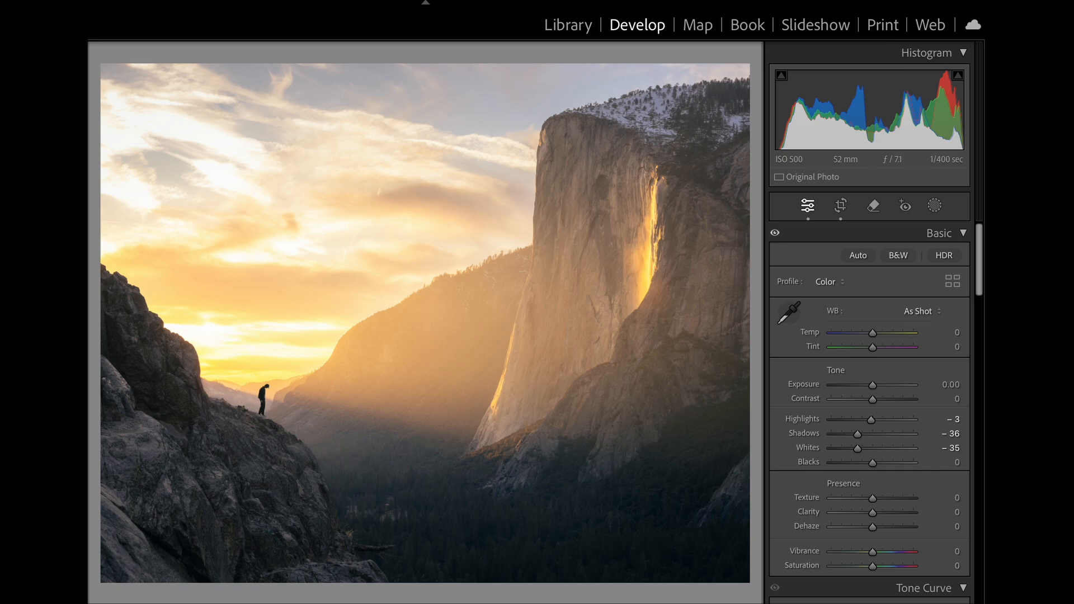
Switch to the unedited landscape photo of the cliff waterfall and apply the soft, bright editing preset to it.
key("Right")
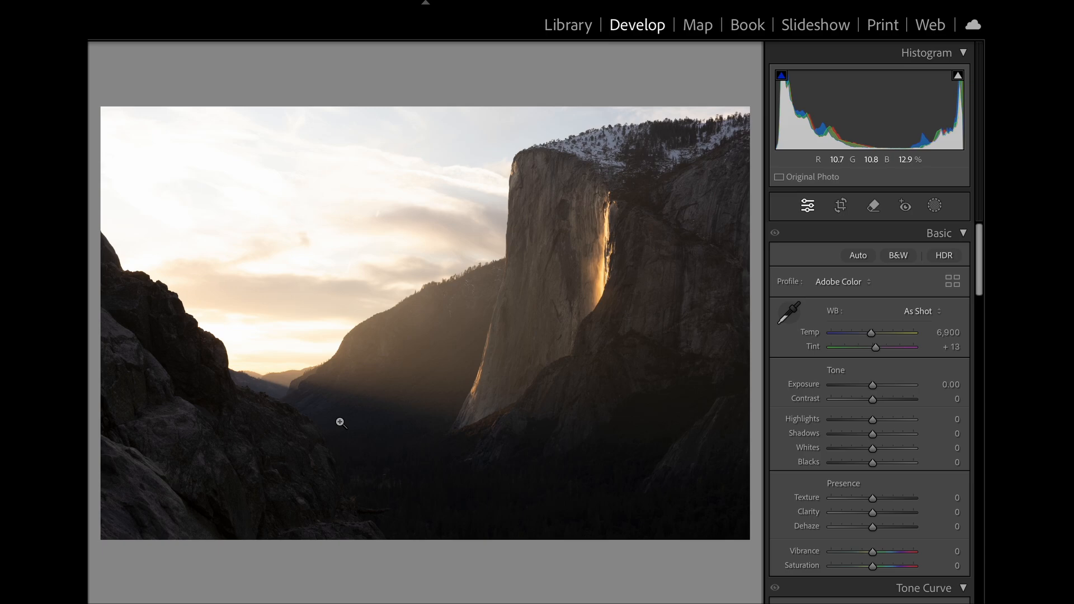
left_click(67, 571)
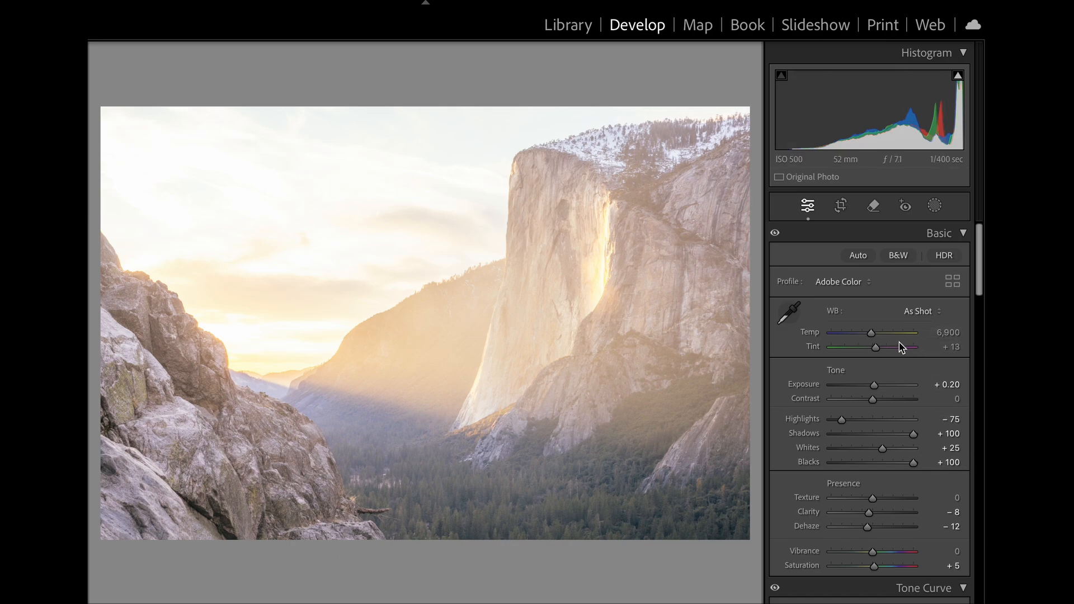
Examine the preset's tone, presence, saturation and tone curve settings.
scroll(879, 376, "down", 2)
scroll(880, 376, "down", 1)
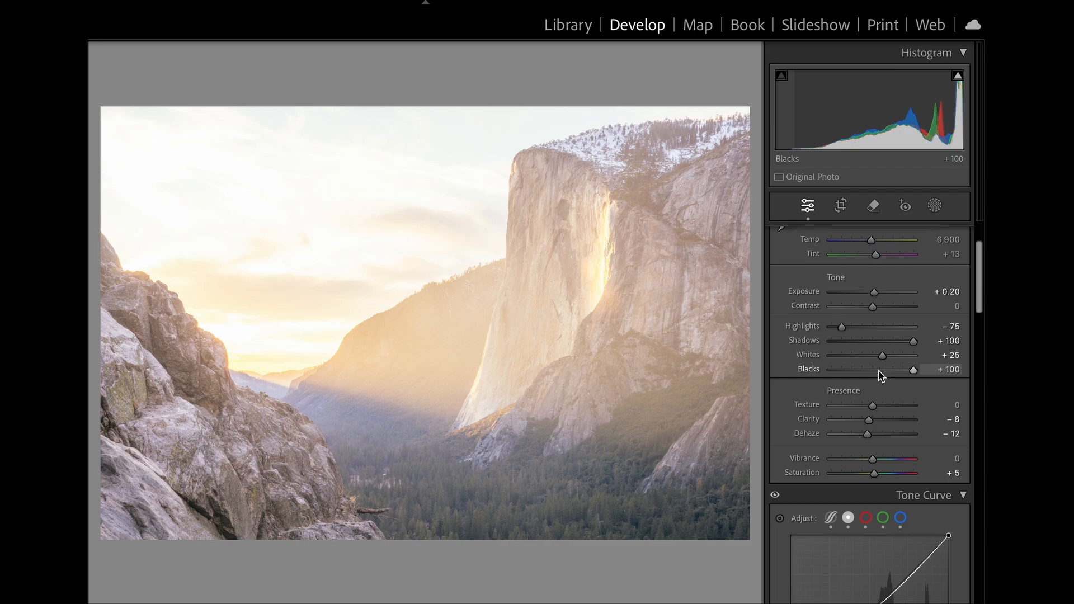
scroll(879, 376, "up", 2)
scroll(879, 376, "down", 1)
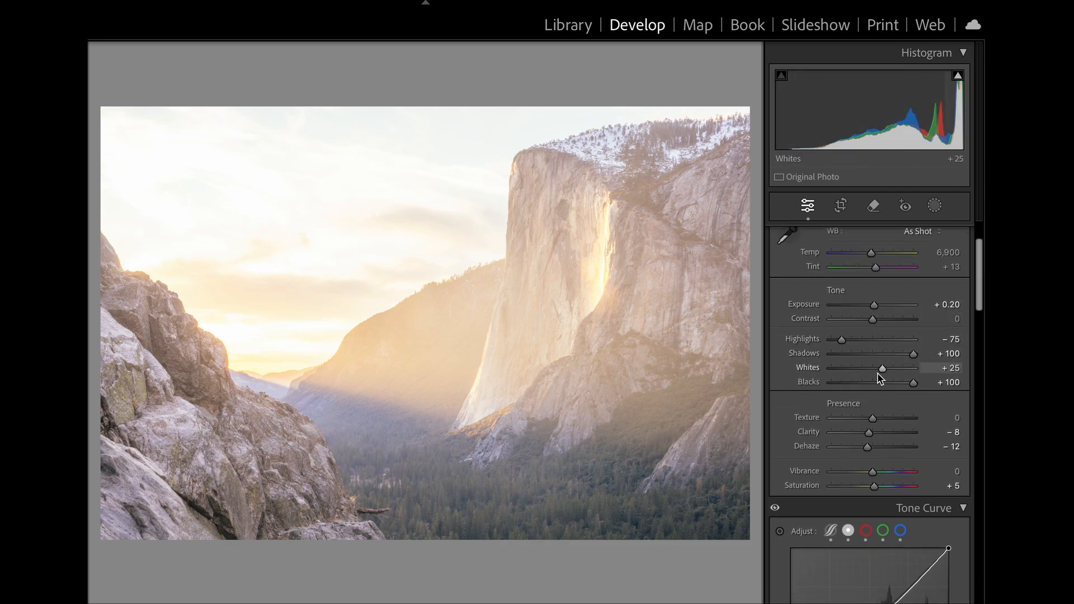
scroll(880, 371, "down", 2)
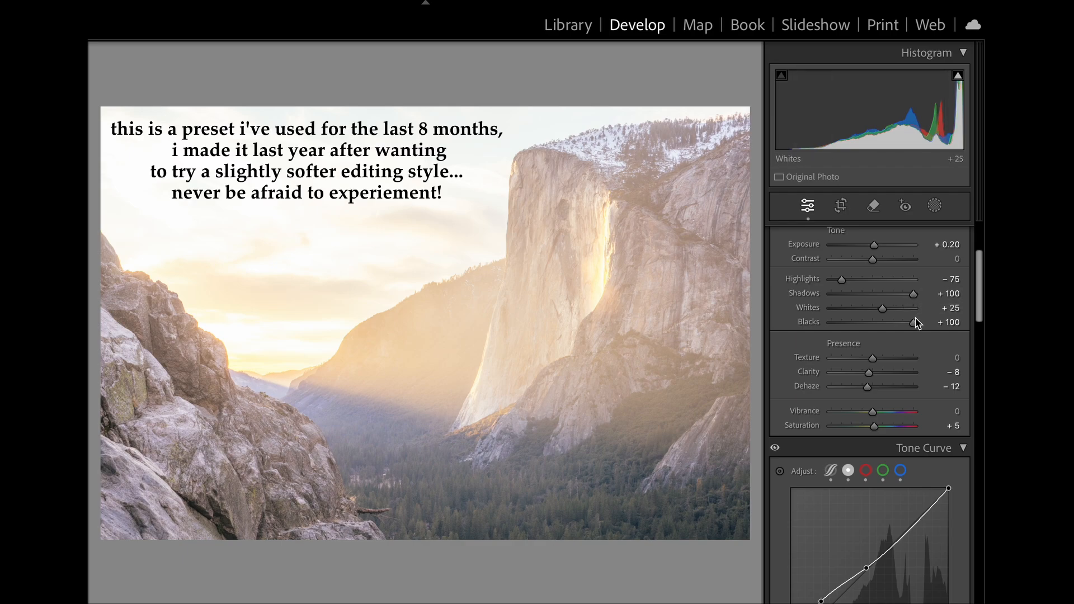
scroll(867, 343, "down", 1)
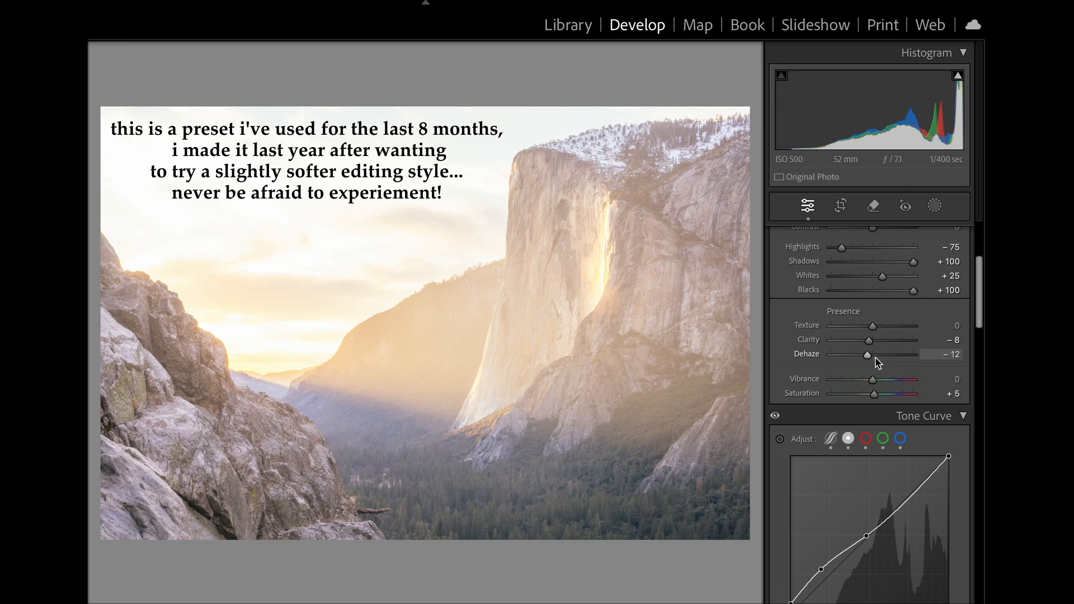
scroll(873, 351, "down", 6)
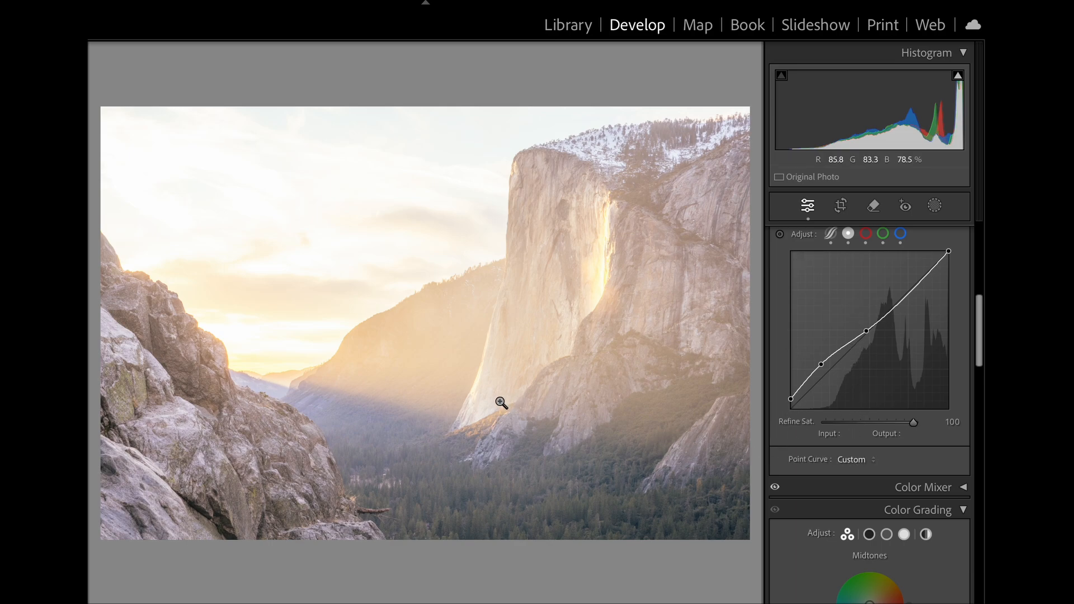
Recover the sky and deepen the valley by setting Highlights to −100, Shadows to +60, Whites to −100 and Blacks to +63.
key("backslash")
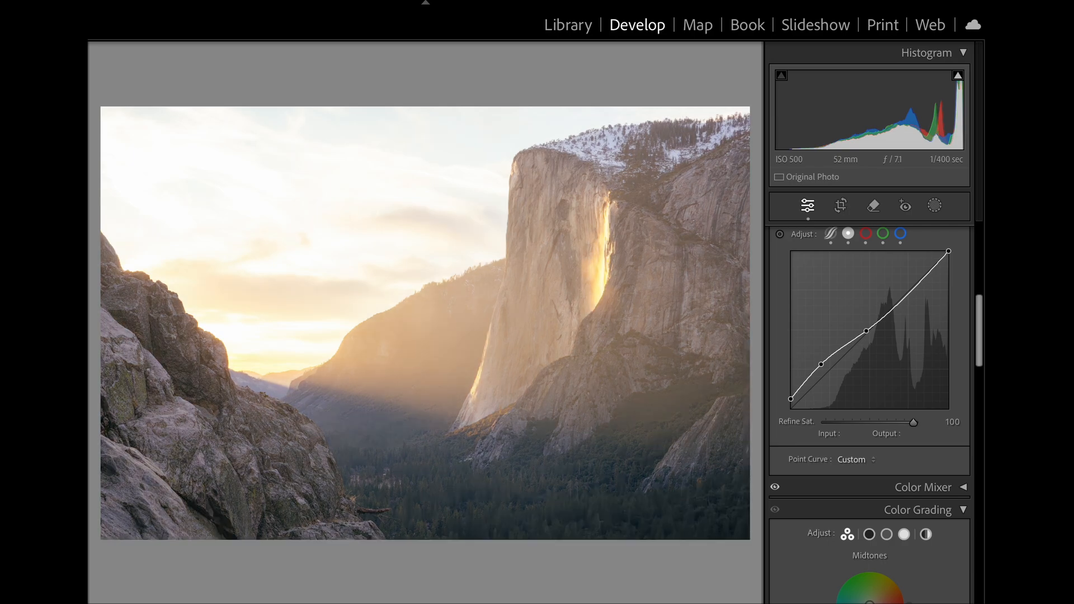
key("ctrl+z")
key("ctrl+z")
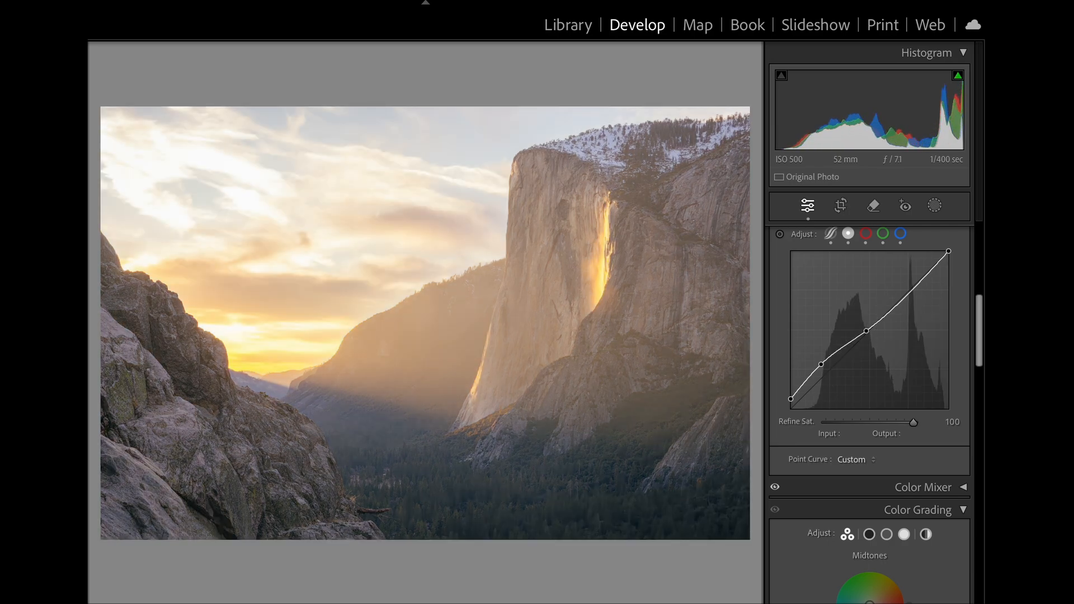
key("ctrl+z")
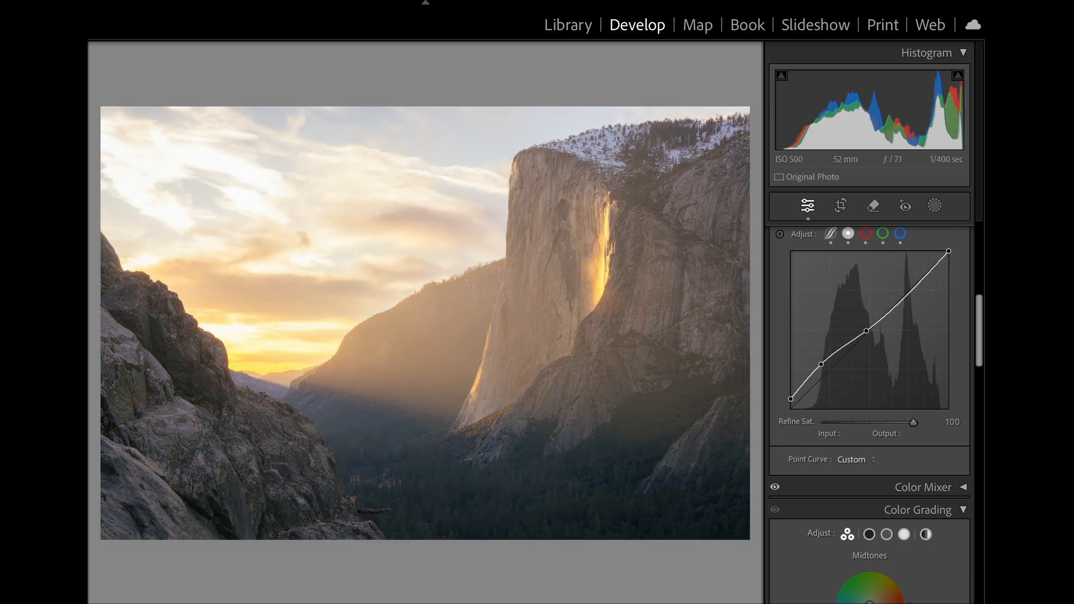
key("ctrl+z")
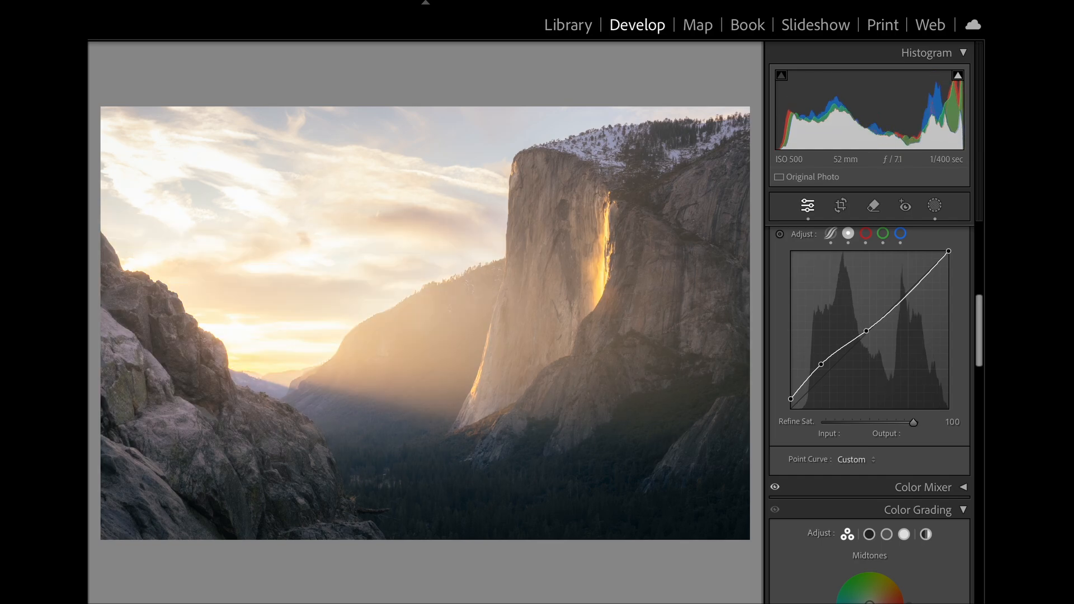
Open the photo's masks and select the radial gradient mask centred on the sunset glow.
left_click(935, 206)
mouse_move(751, 112)
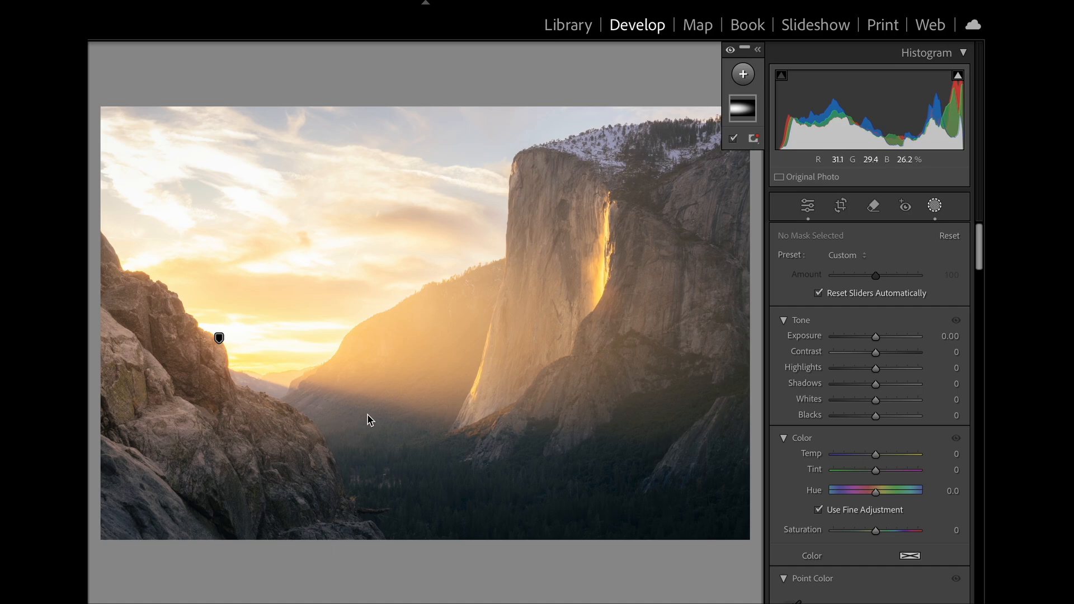
mouse_move(738, 115)
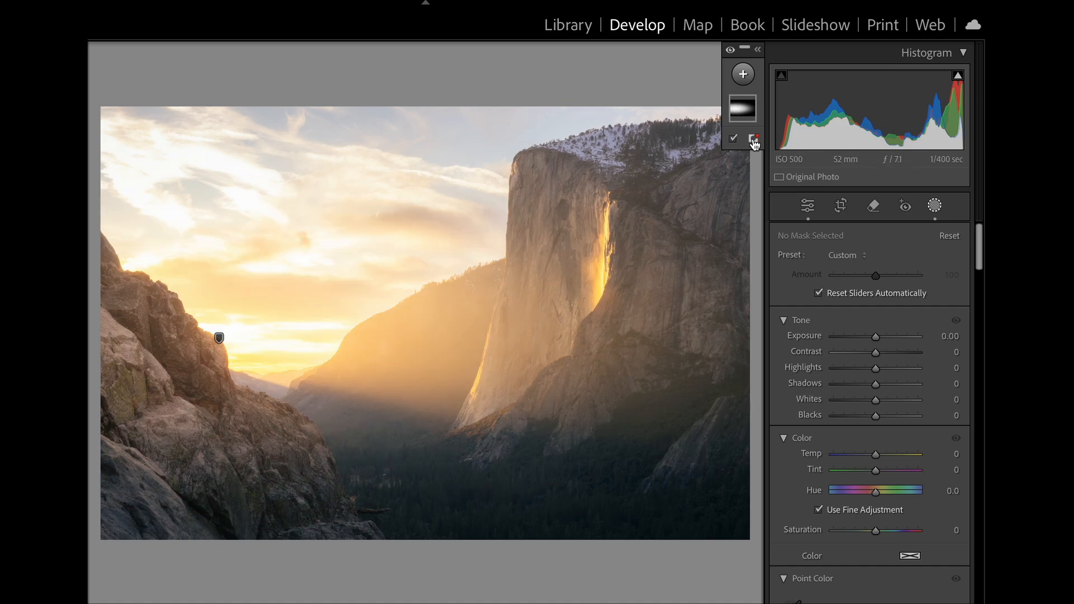
left_click(743, 108)
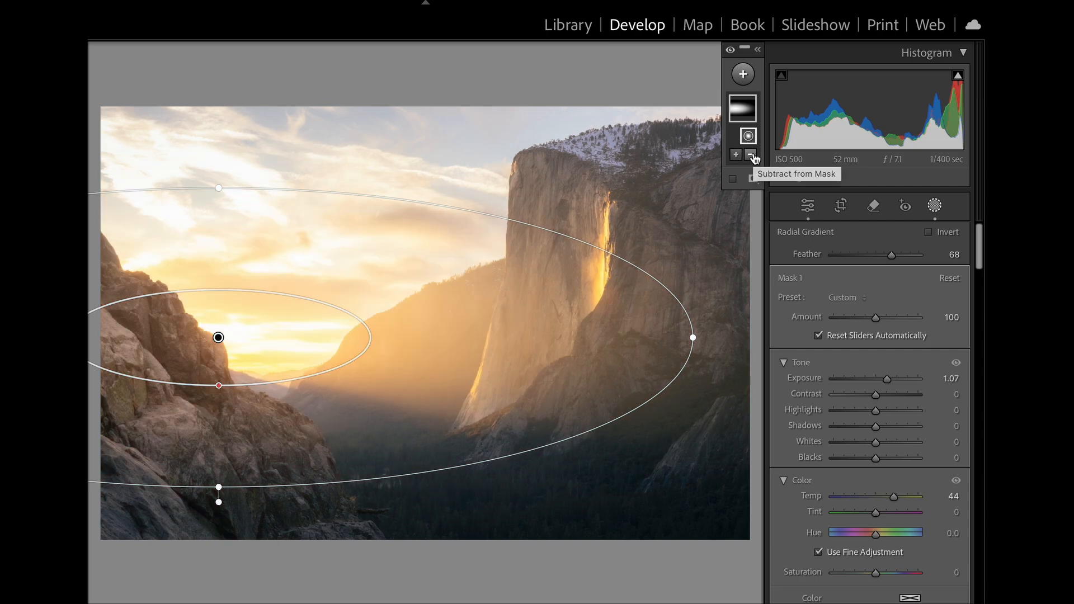
Subtract the dark foreground rocks from the sunset's radial gradient mask and close masking.
left_click(749, 114)
left_click(753, 144)
left_click(753, 142)
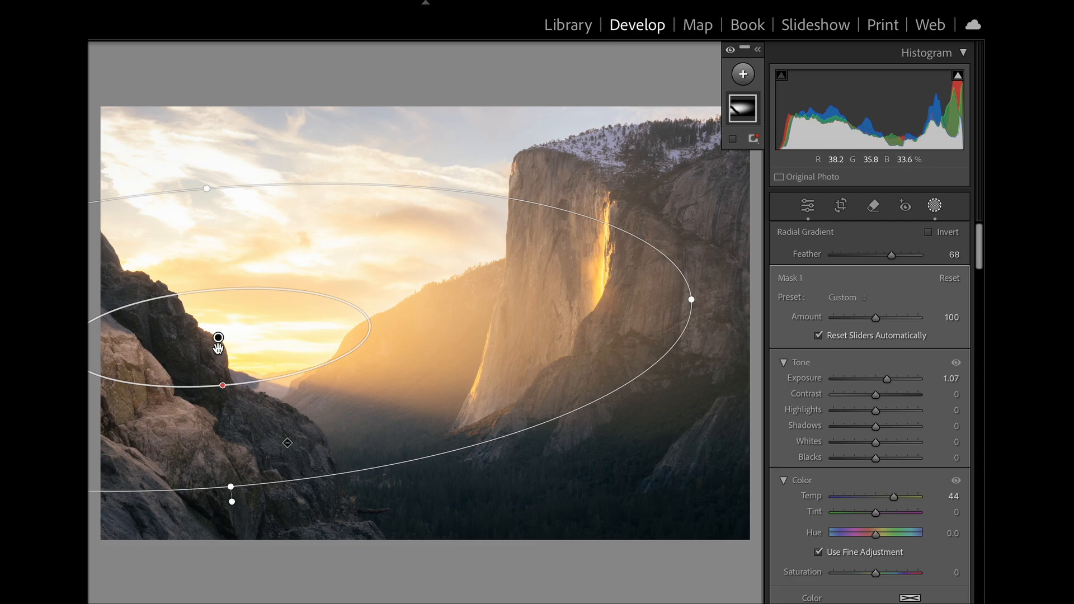
mouse_move(218, 338)
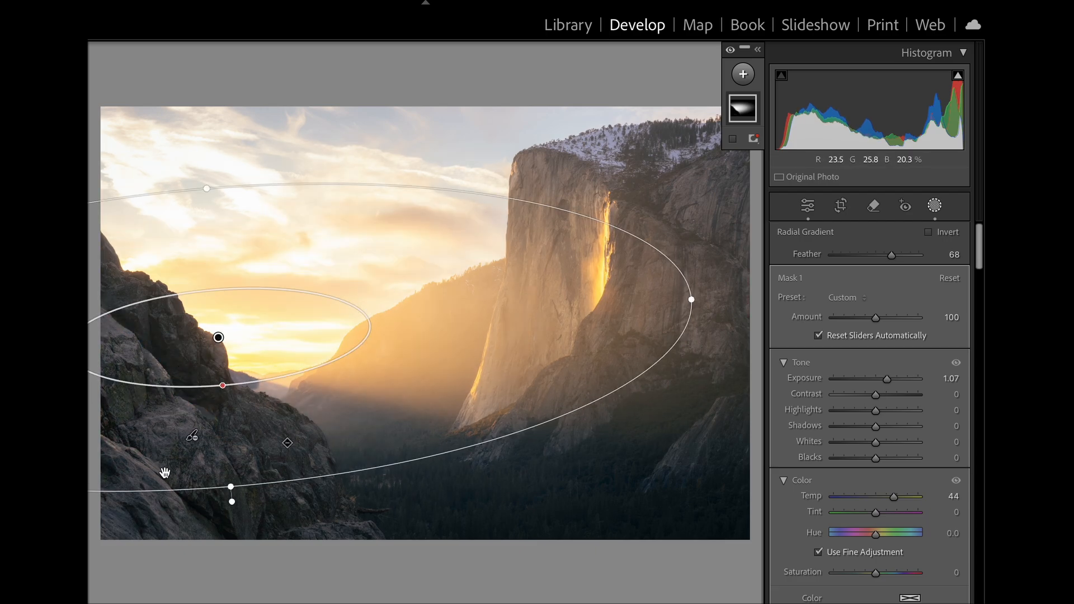
mouse_move(193, 442)
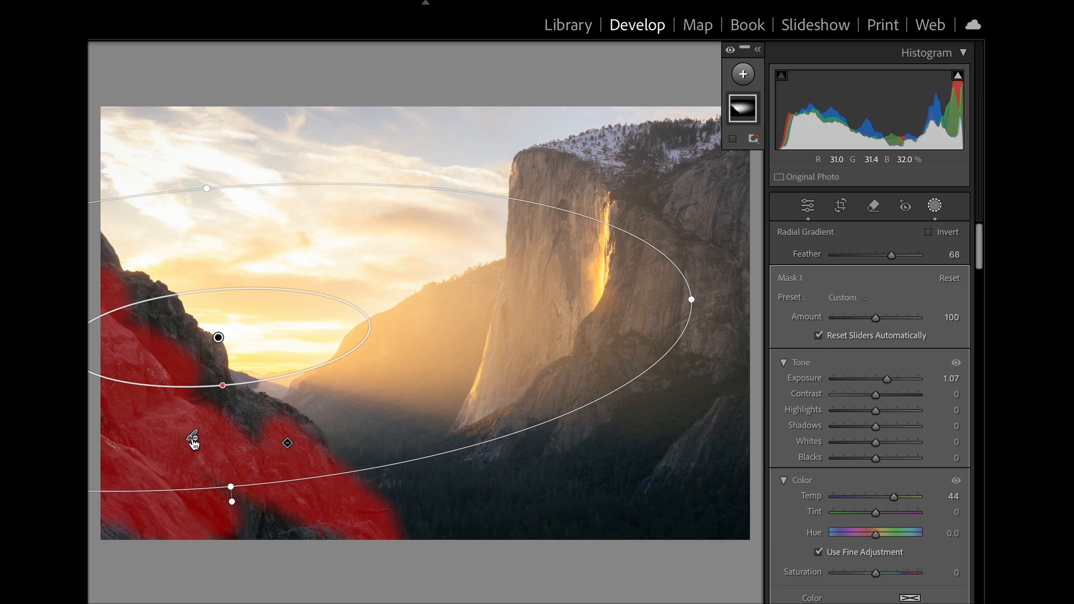
mouse_move(287, 446)
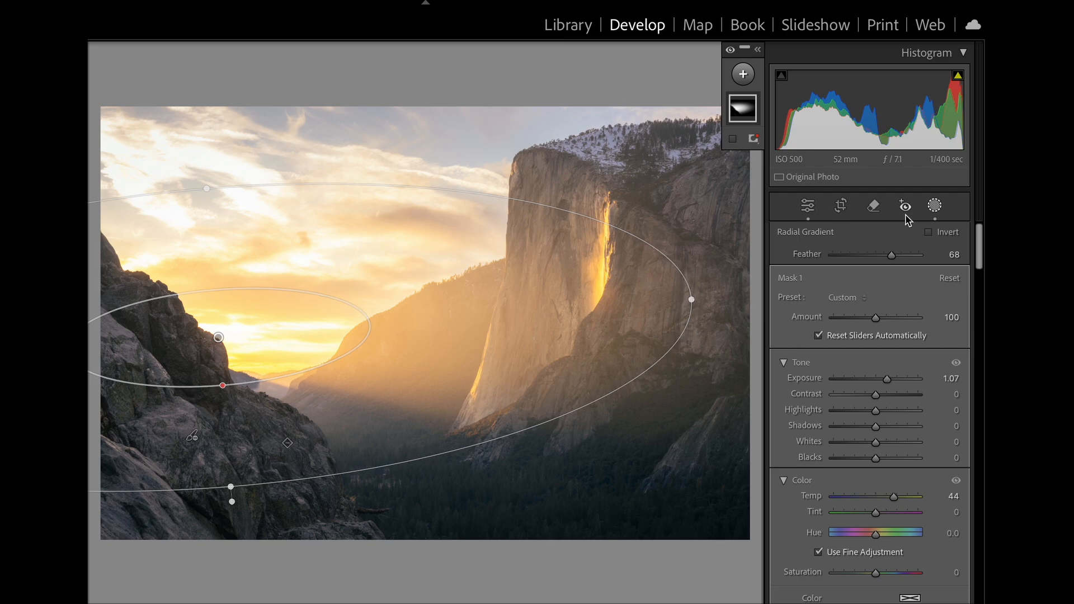
left_click(935, 206)
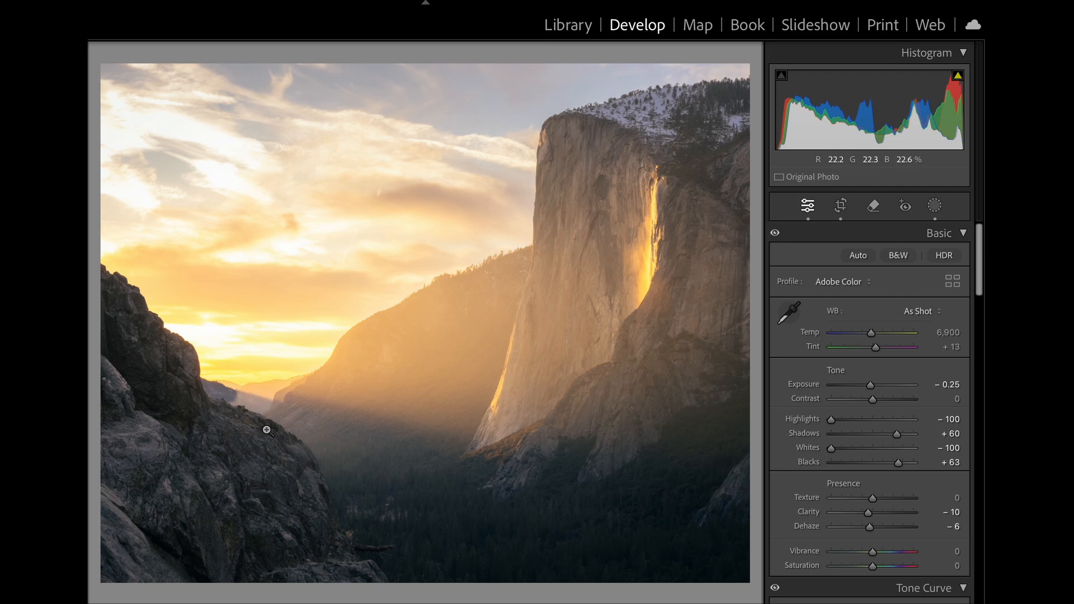
Open the portrait photo of the person on the rocks from the Quick Collection and inspect the figure at 100%.
key("super+shift+5")
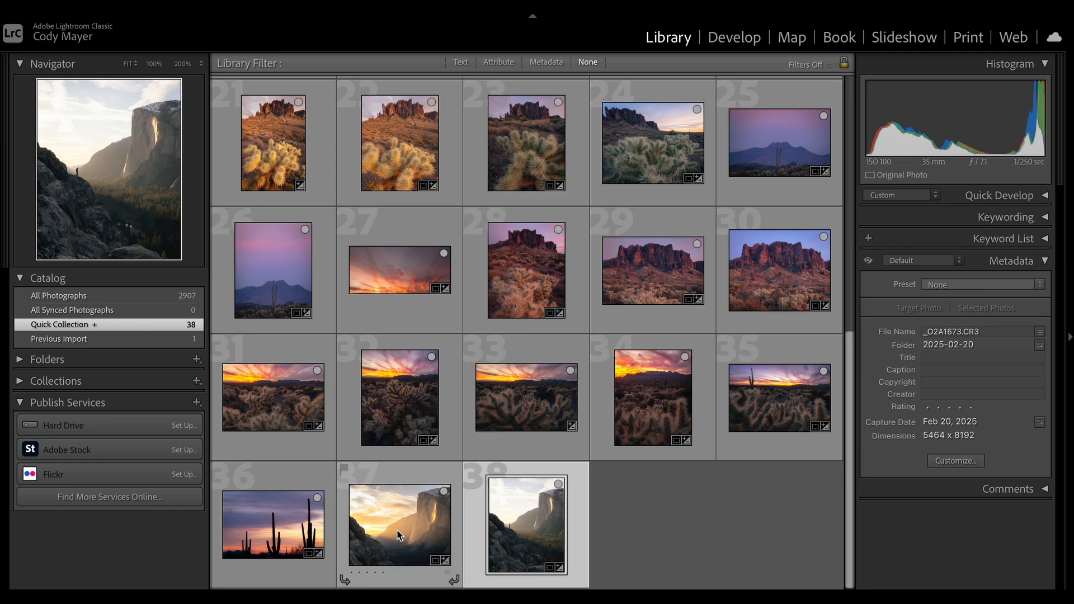
double_click(530, 535)
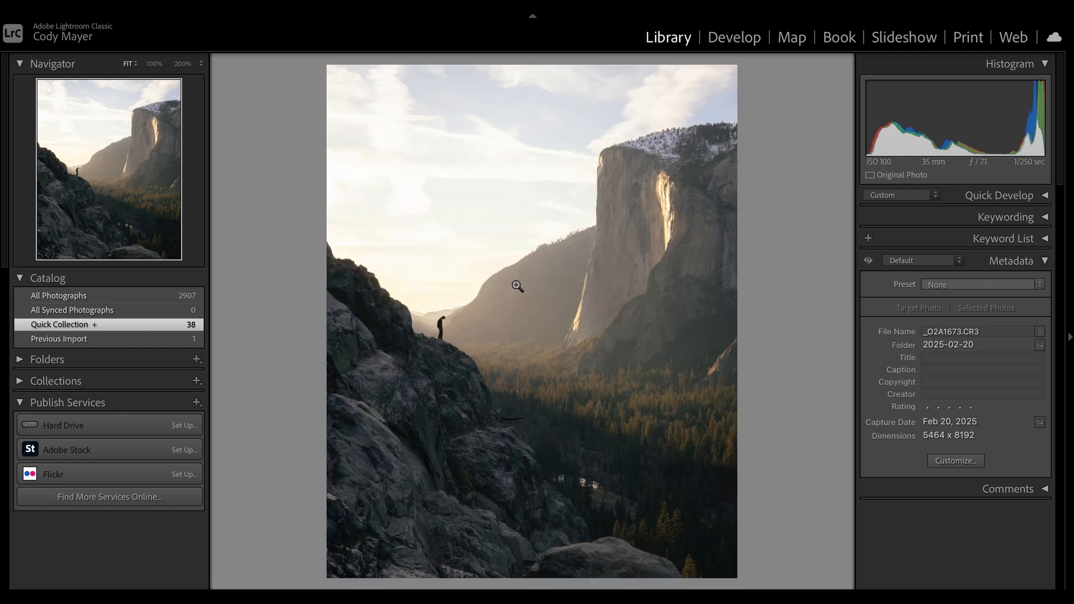
left_click_drag(447, 340, 468, 371)
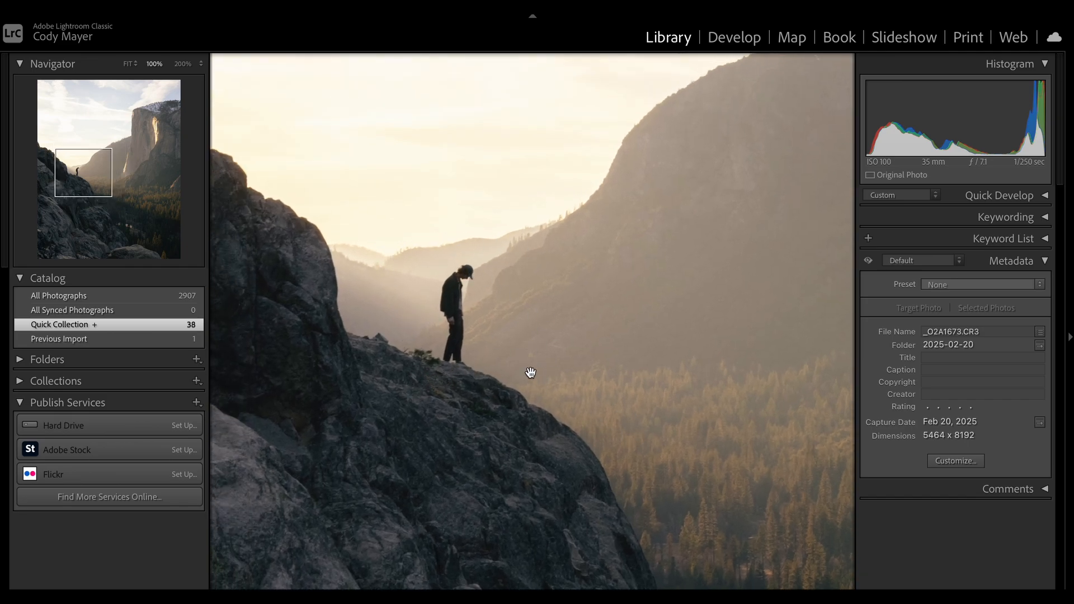
left_click_drag(459, 353, 517, 392)
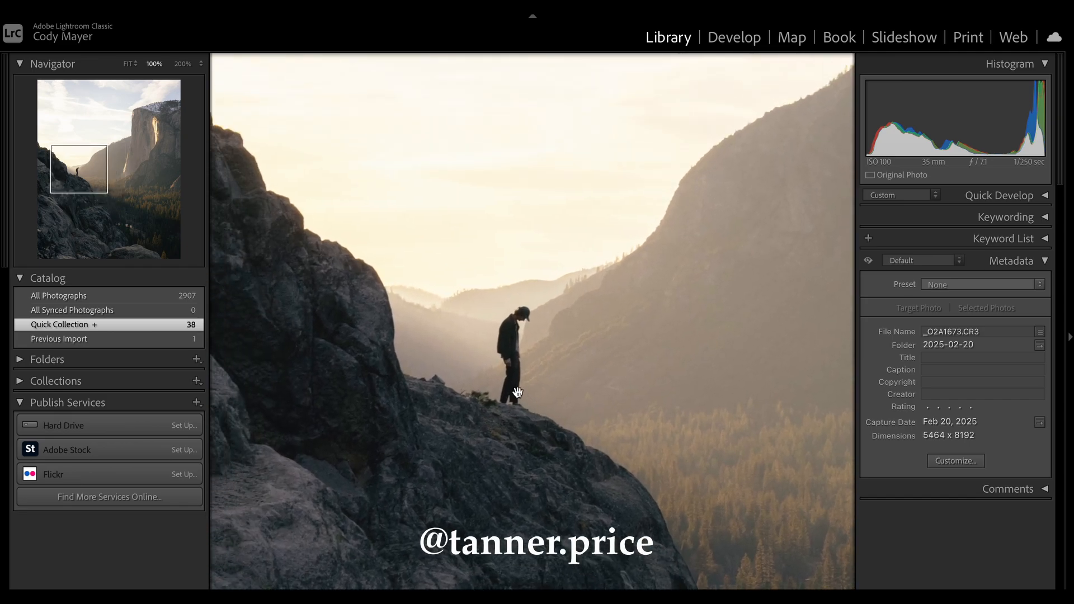
left_click(518, 392)
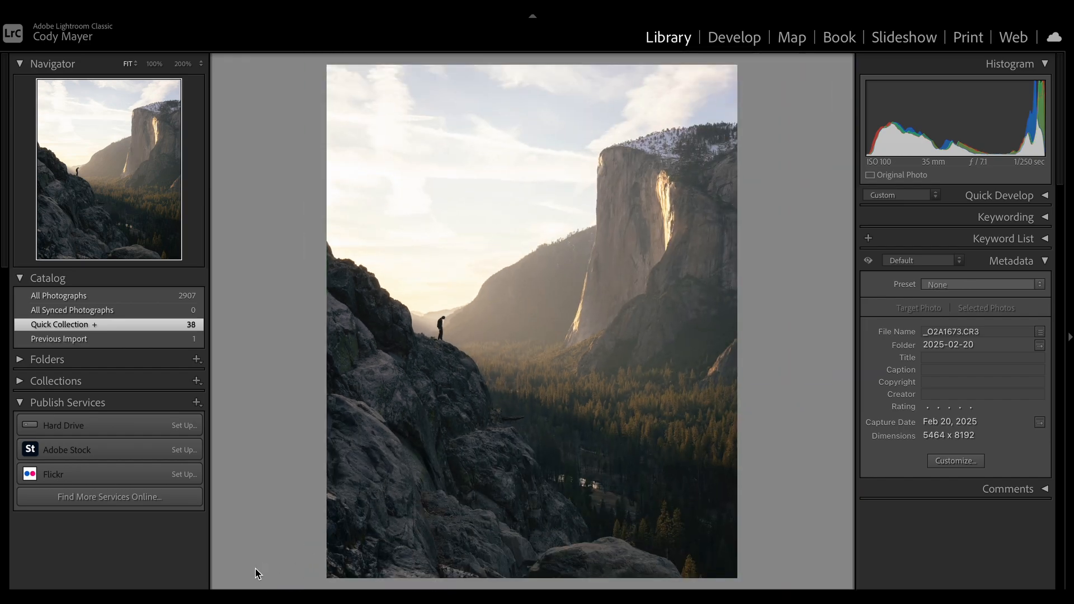
key("g")
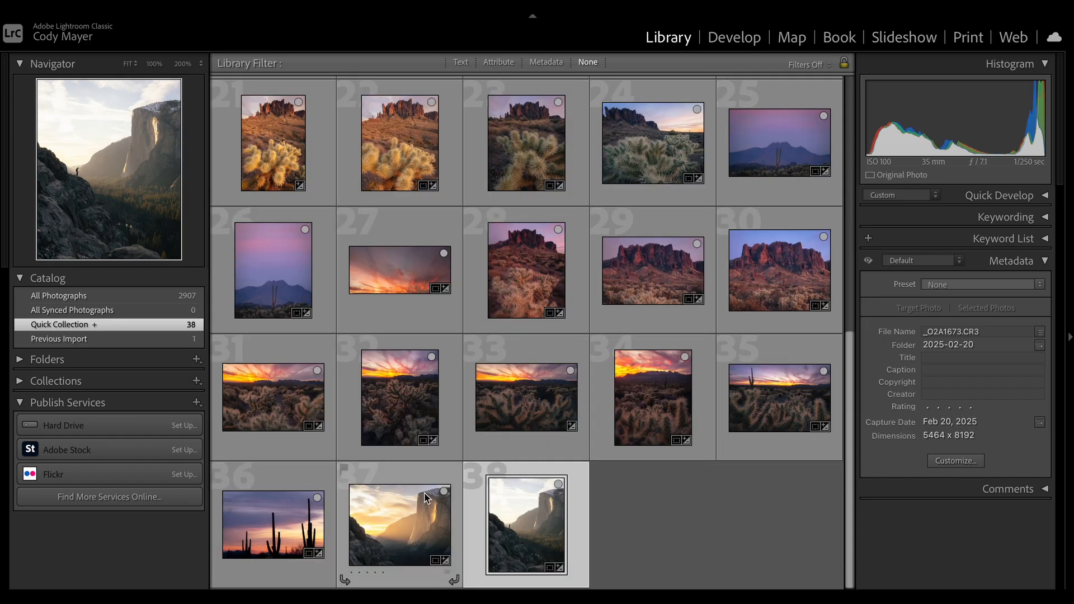
Select both the landscape and portrait cliff photos and open them for editing in Adobe Photoshop 2024.
left_click(427, 511, "super")
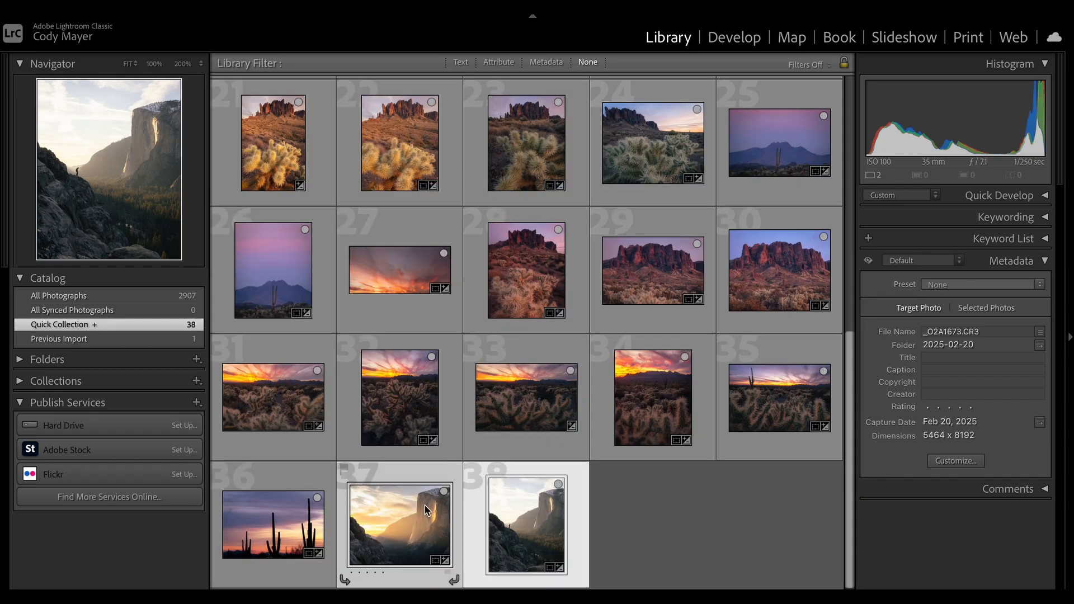
right_click(415, 523)
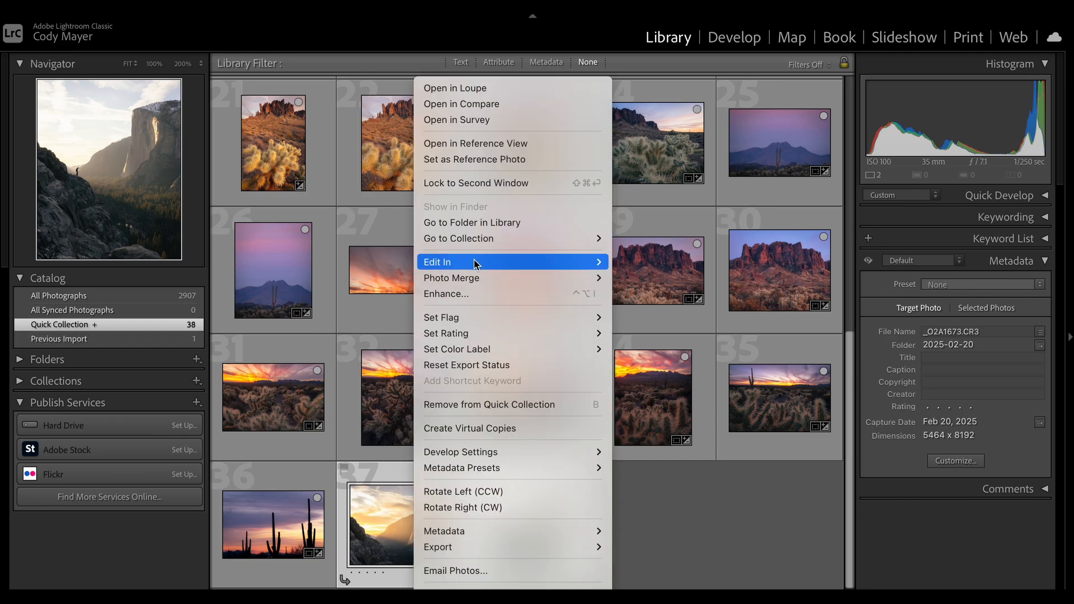
mouse_move(476, 263)
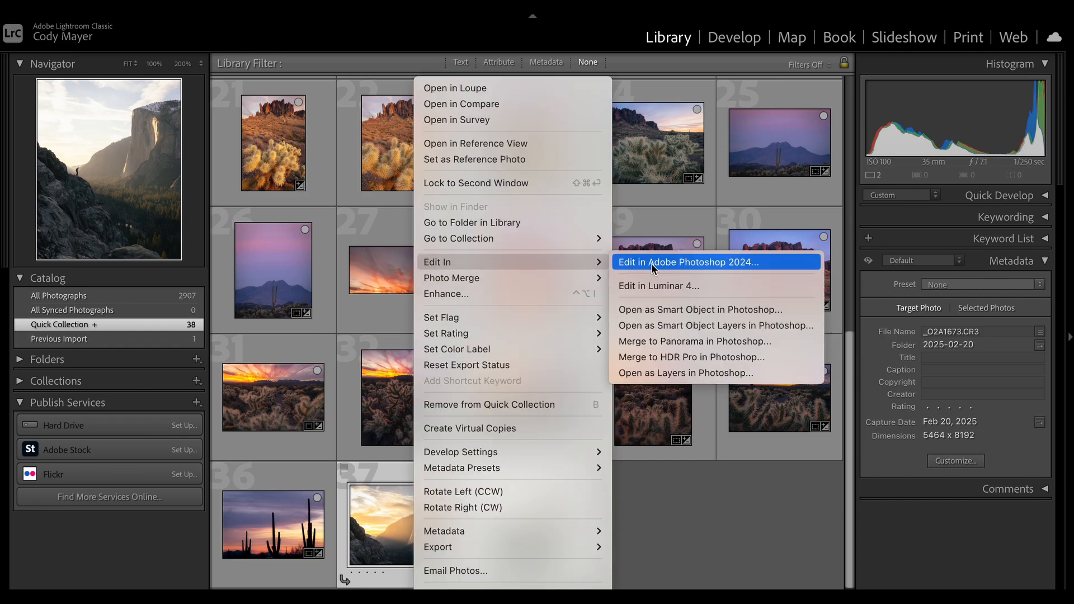
left_click(654, 263)
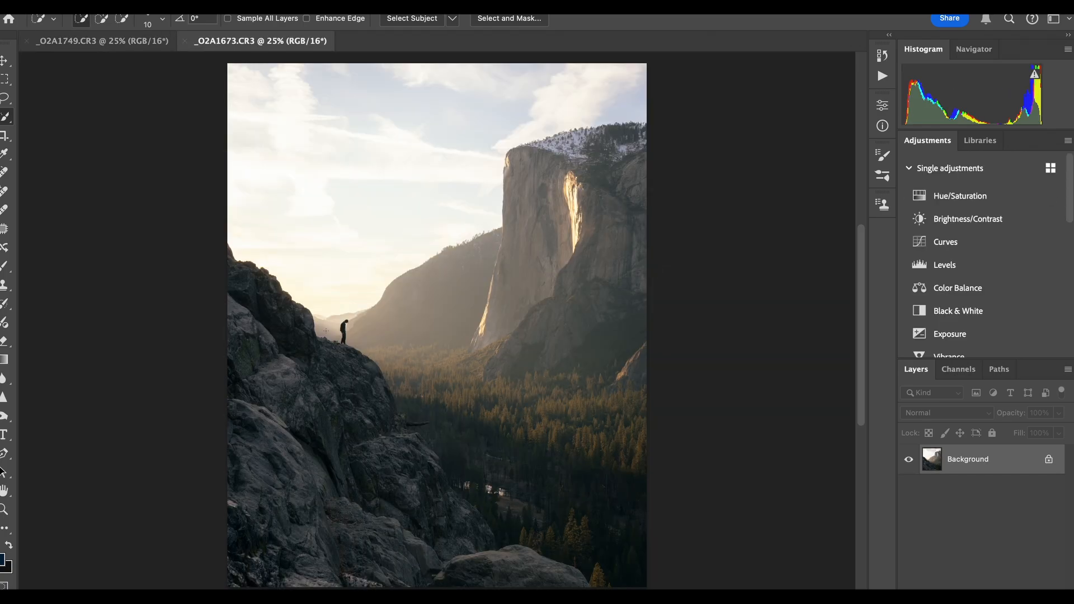
Select the standing person from cap to shoes with the Quick Selection tool in the _O2A1673.CR3 document.
scroll(341, 318, "up", 4)
scroll(233, 456, "up", 3)
scroll(223, 460, "up", 5)
scroll(210, 467, "left", 5)
scroll(210, 468, "down", 1)
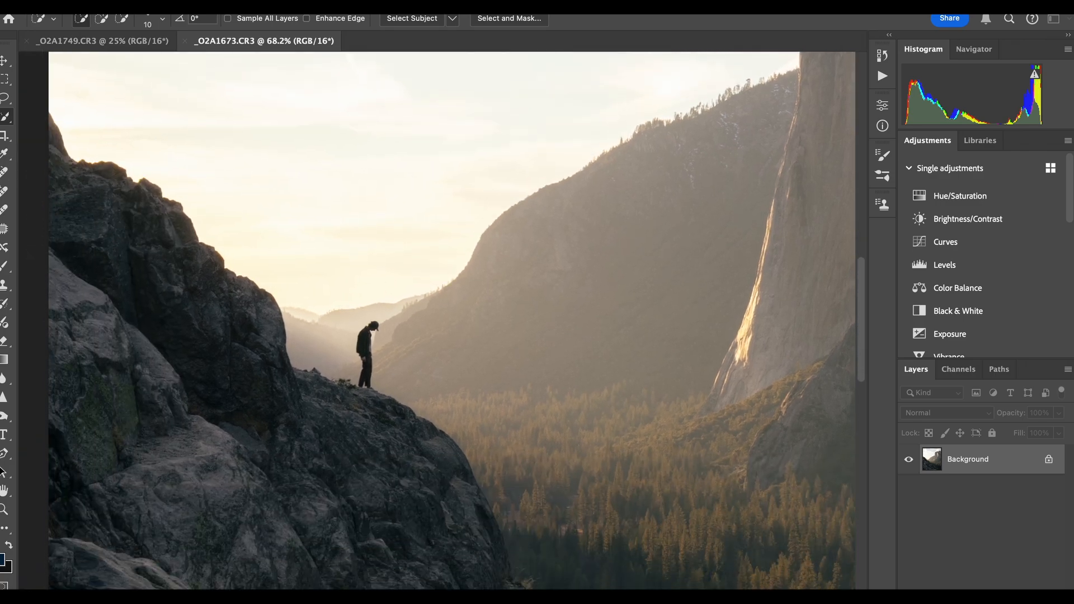
scroll(210, 468, "up", 10)
scroll(211, 468, "left", 5)
scroll(210, 468, "down", 1)
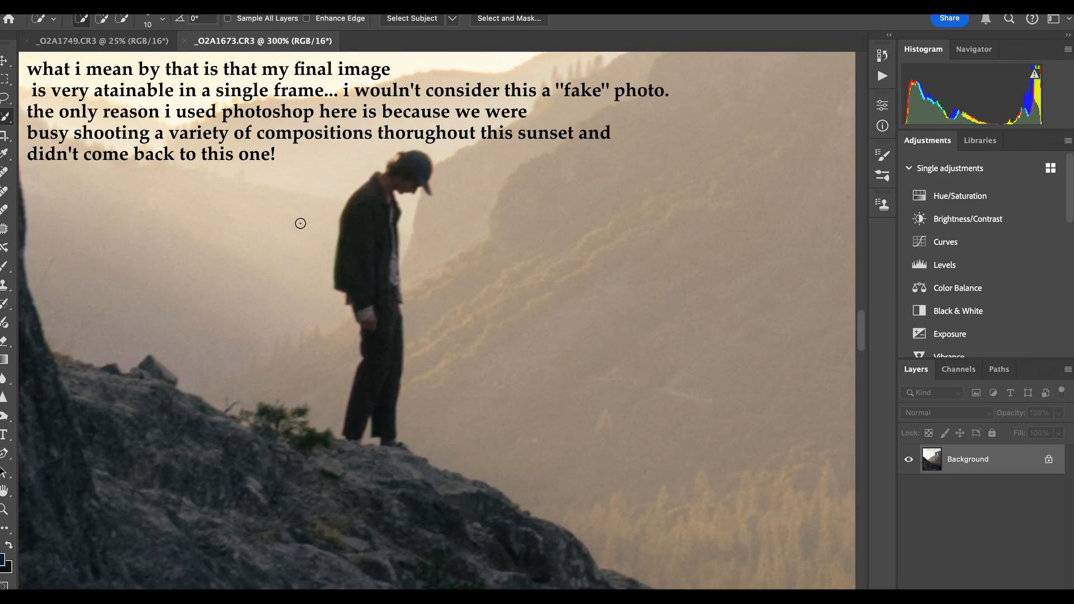
left_click(101, 19)
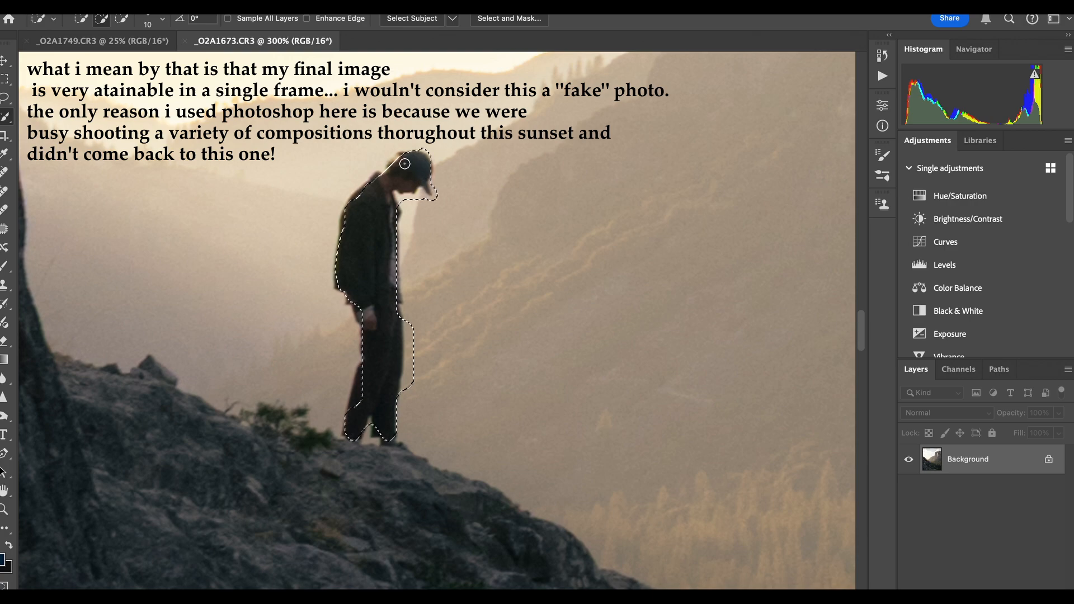
left_click_drag(383, 203, 372, 267)
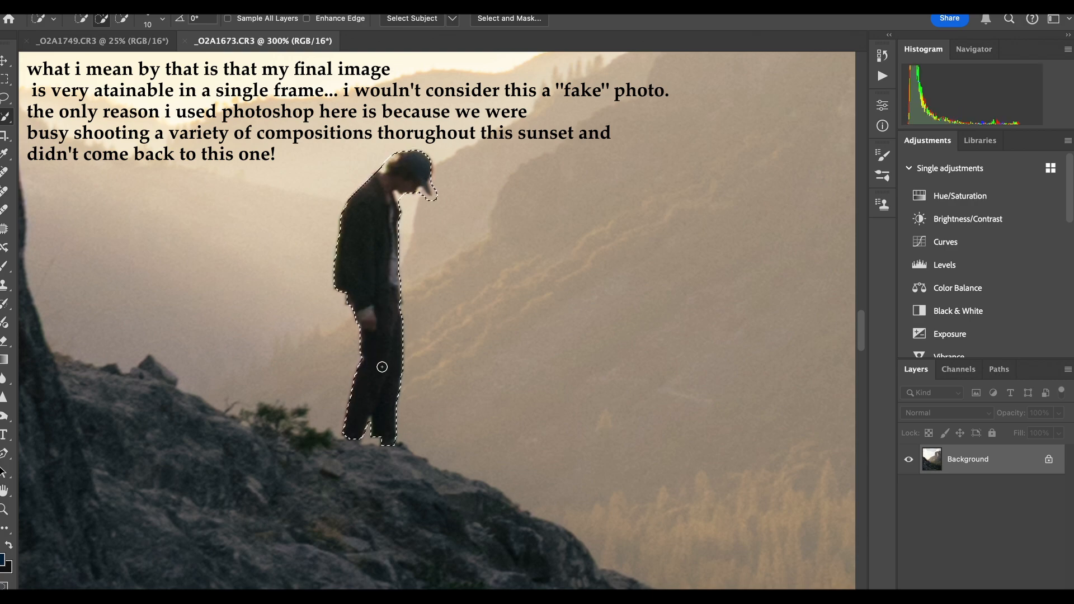
left_click_drag(346, 443, 426, 458)
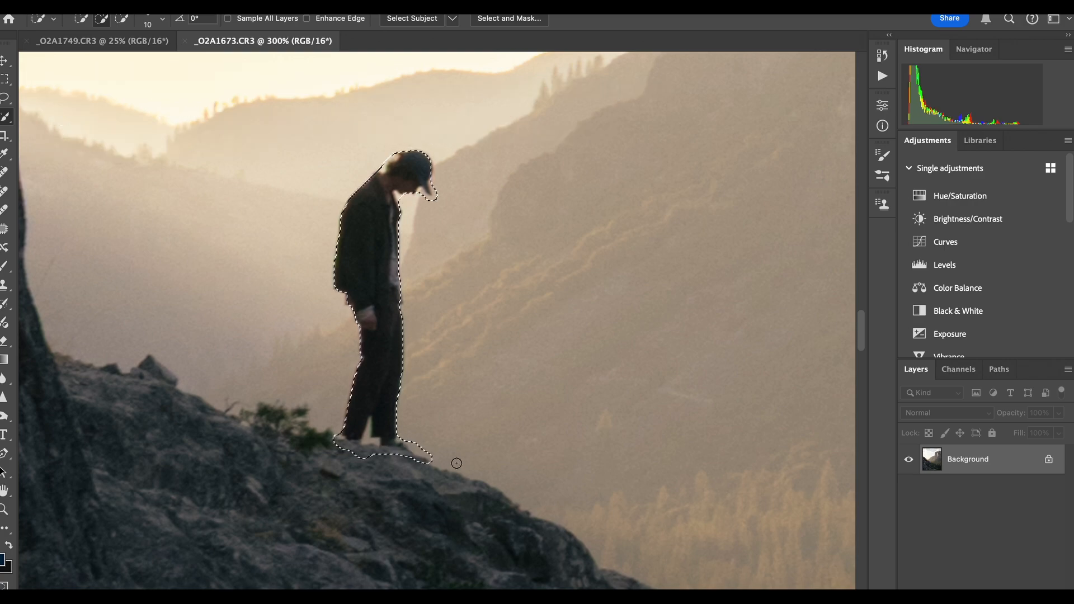
left_click(350, 299)
left_click(400, 299)
Move the selected person into the _O2A1749.CR3 document and place the figure on the dark rocky ridge below the sunset.
key("v")
left_click_drag(382, 256, 354, 186)
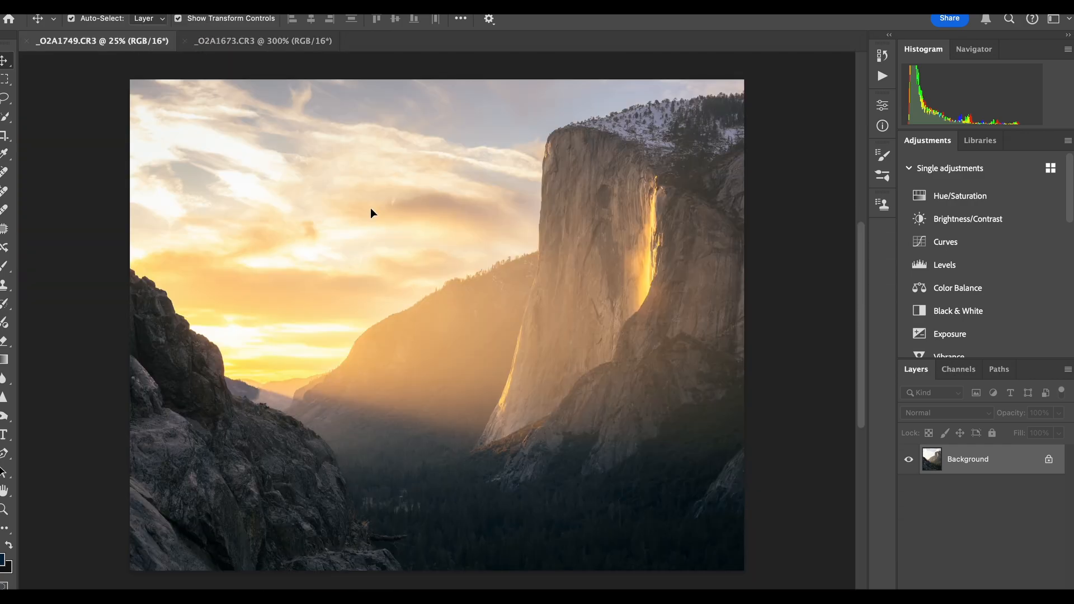
left_click_drag(288, 397, 278, 401)
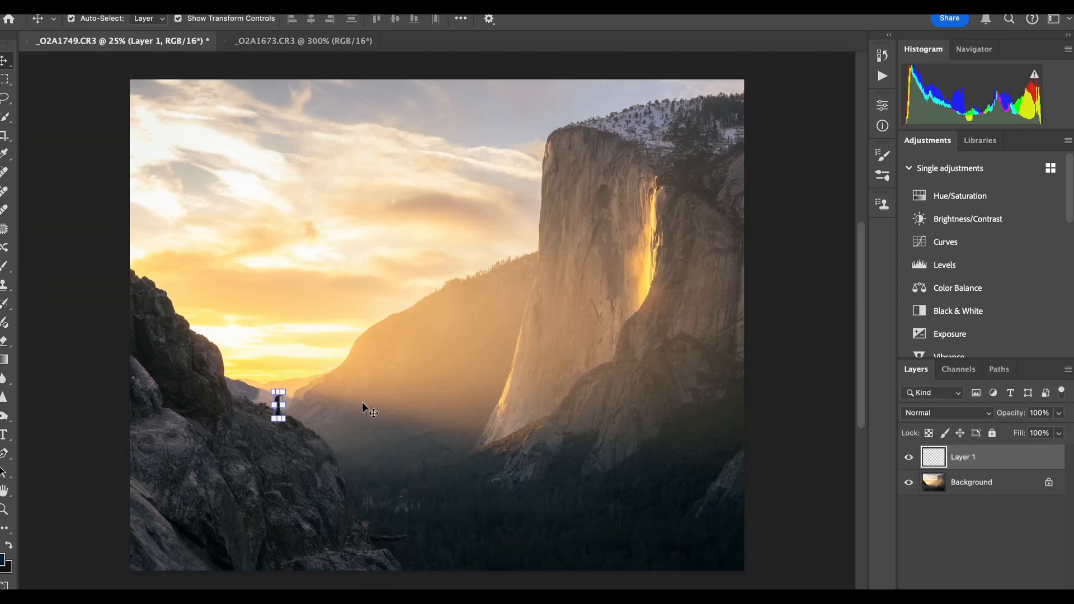
Reposition the person so the shoes stand on the ridge crest beside the small bush, and deselect the layer.
scroll(364, 394, "up", 5)
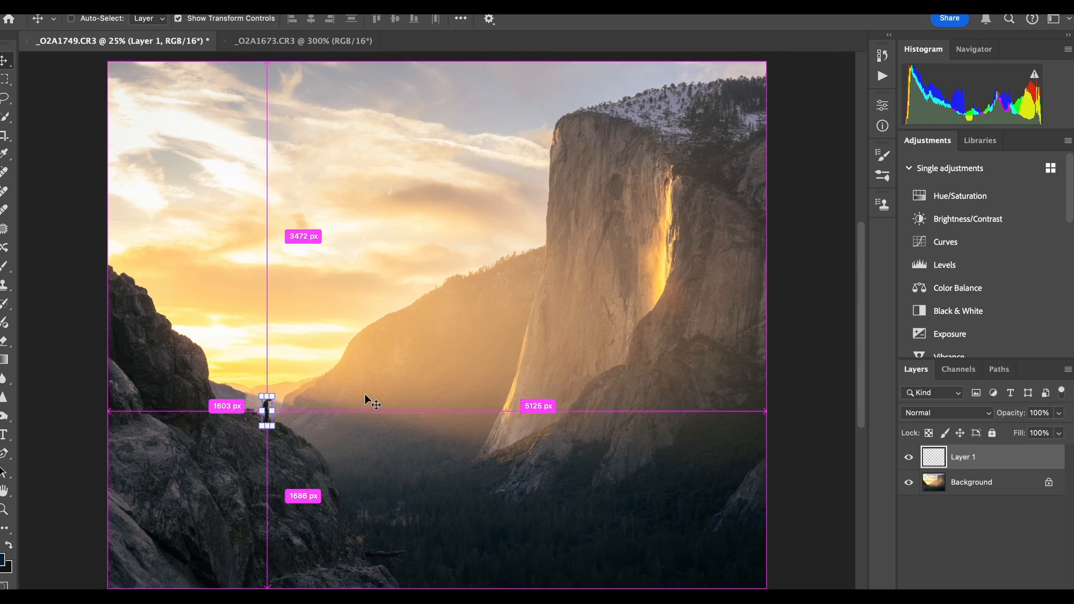
scroll(365, 394, "down", 10)
scroll(364, 393, "left", 15)
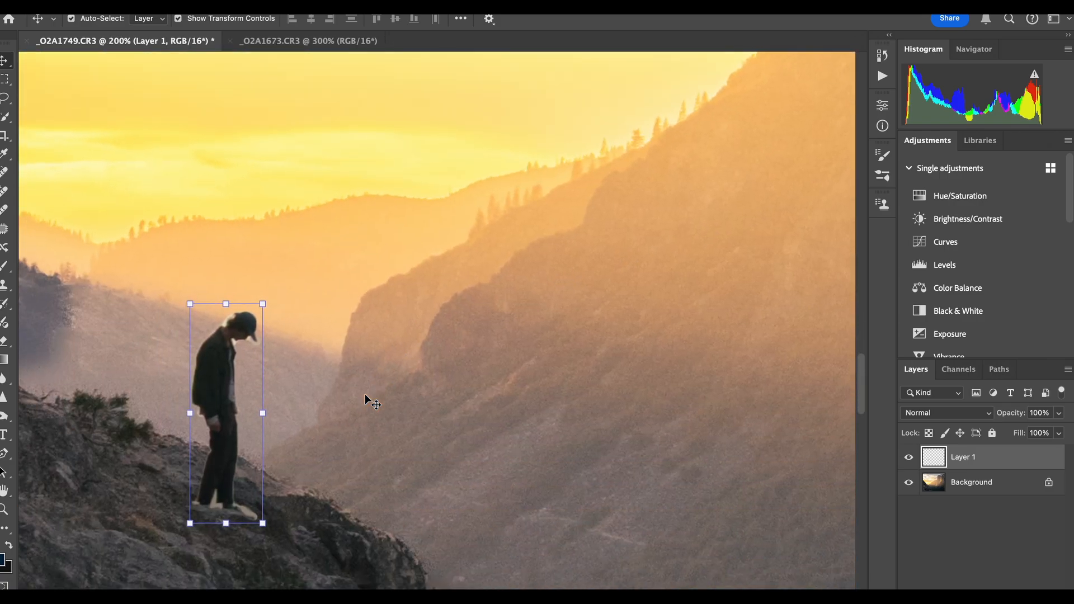
scroll(365, 394, "up", 2)
left_click_drag(213, 402, 202, 343)
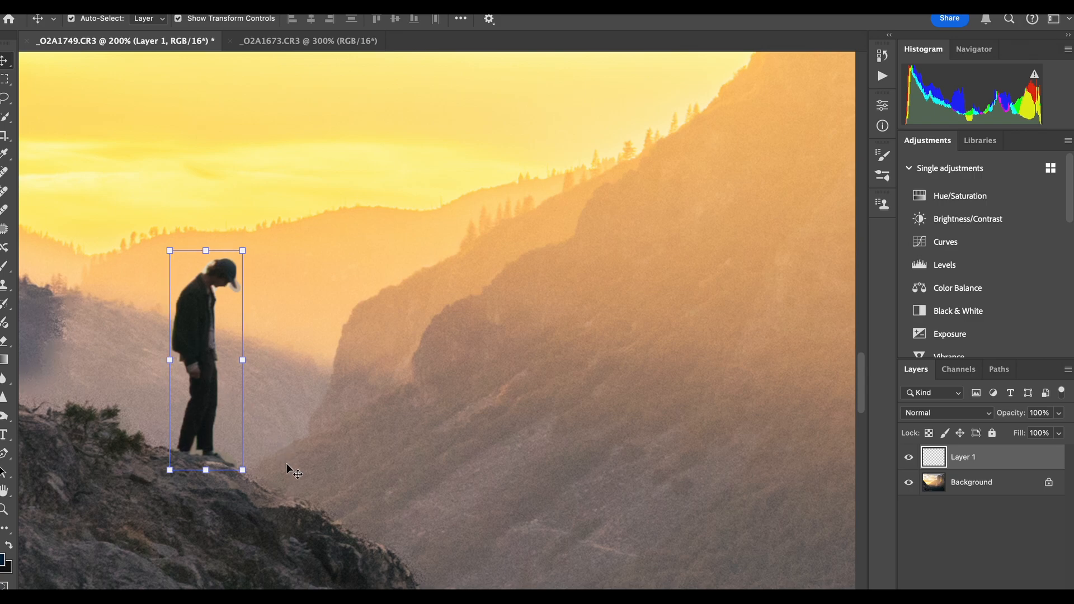
left_click(195, 514)
Examine how the person sits on the ridge against the surrounding rocks and valley at 200%.
scroll(196, 512, "left", 10)
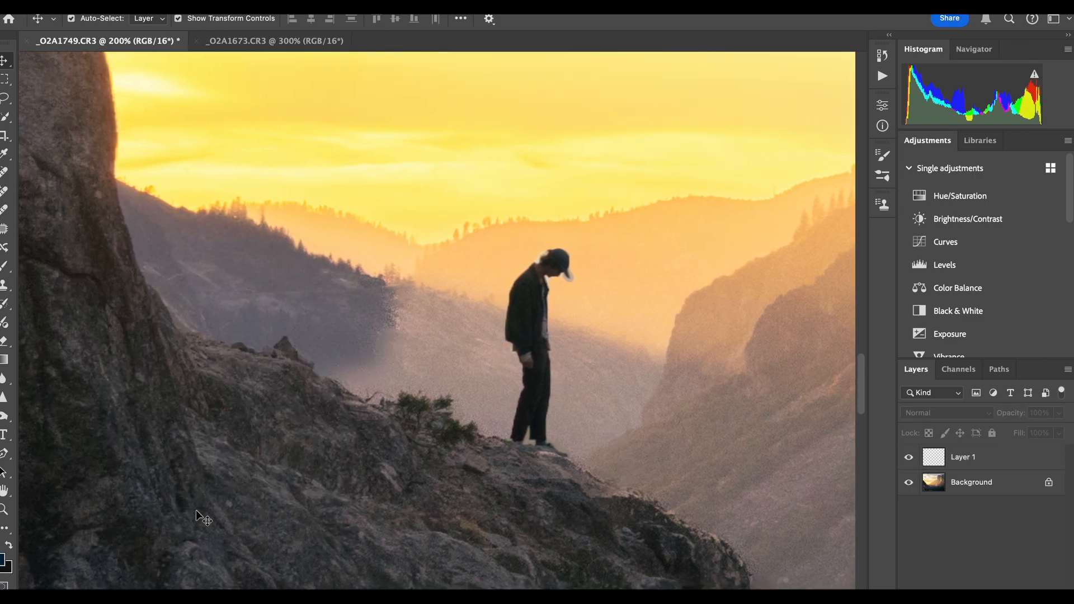
scroll(196, 509, "right", 5)
scroll(196, 509, "right", 1)
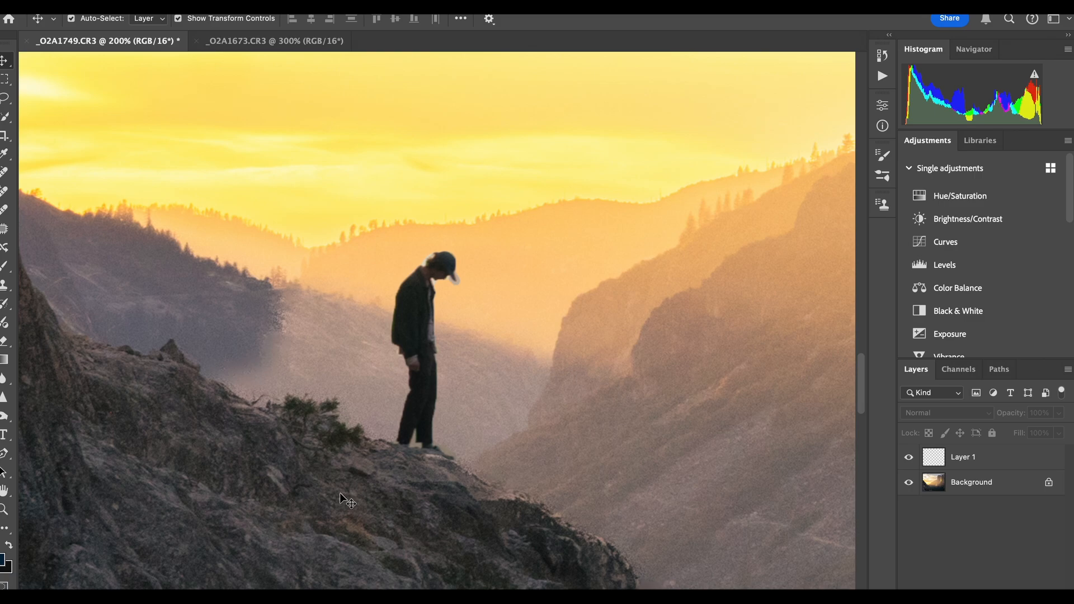
scroll(340, 492, "left", 8)
scroll(340, 492, "up", 3)
scroll(340, 492, "right", 5)
scroll(340, 492, "down", 1)
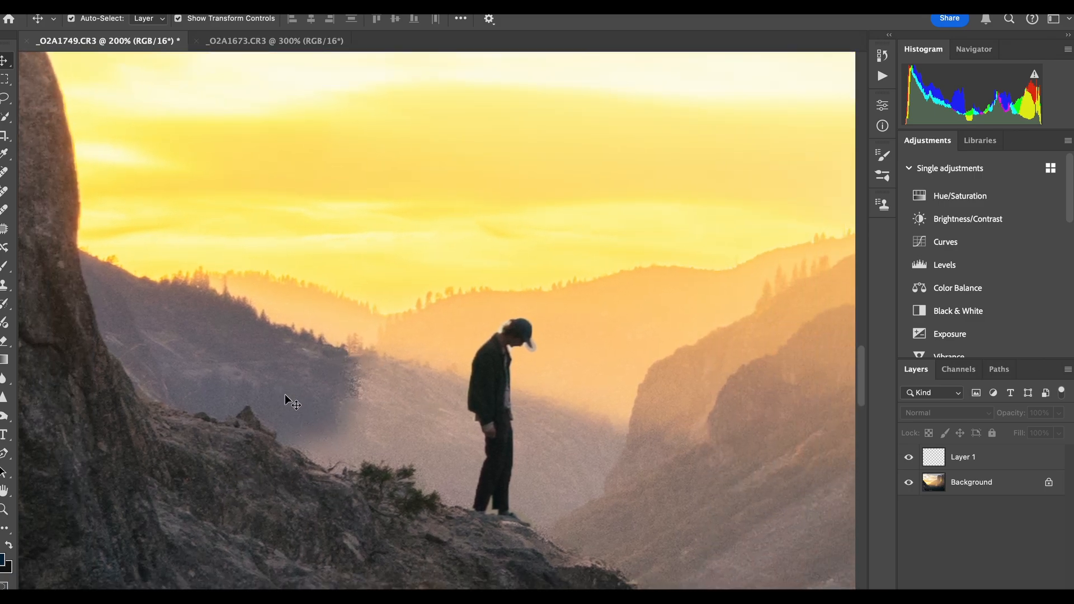
scroll(285, 393, "right", 9)
scroll(285, 393, "down", 4)
left_click(352, 350)
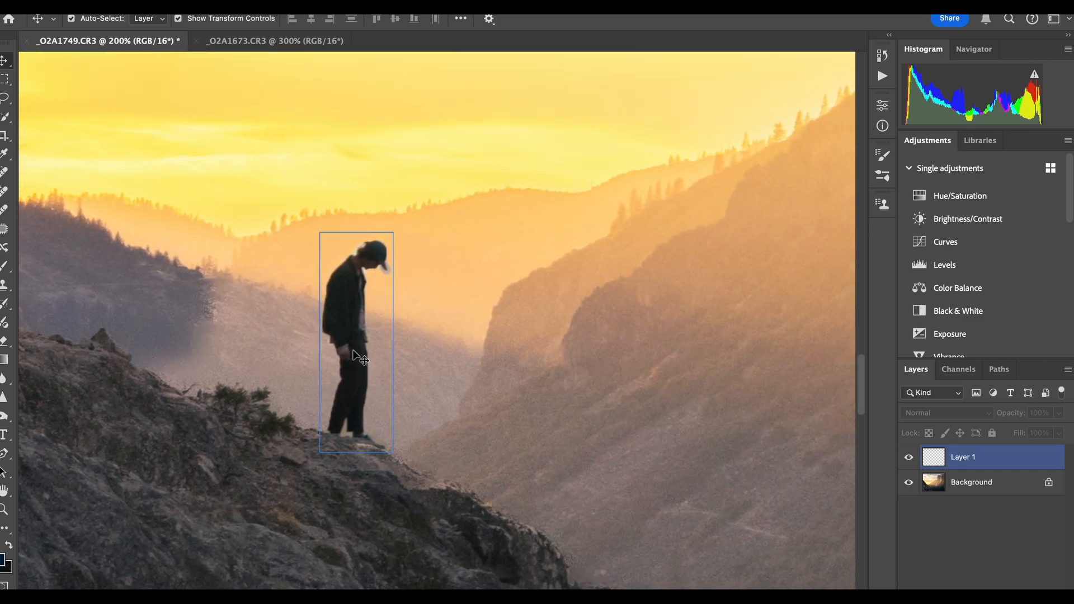
left_click(372, 395)
Inspect the cutout edges around the person's cap, jacket and shoes at up to 500%.
key("ctrl+plus")
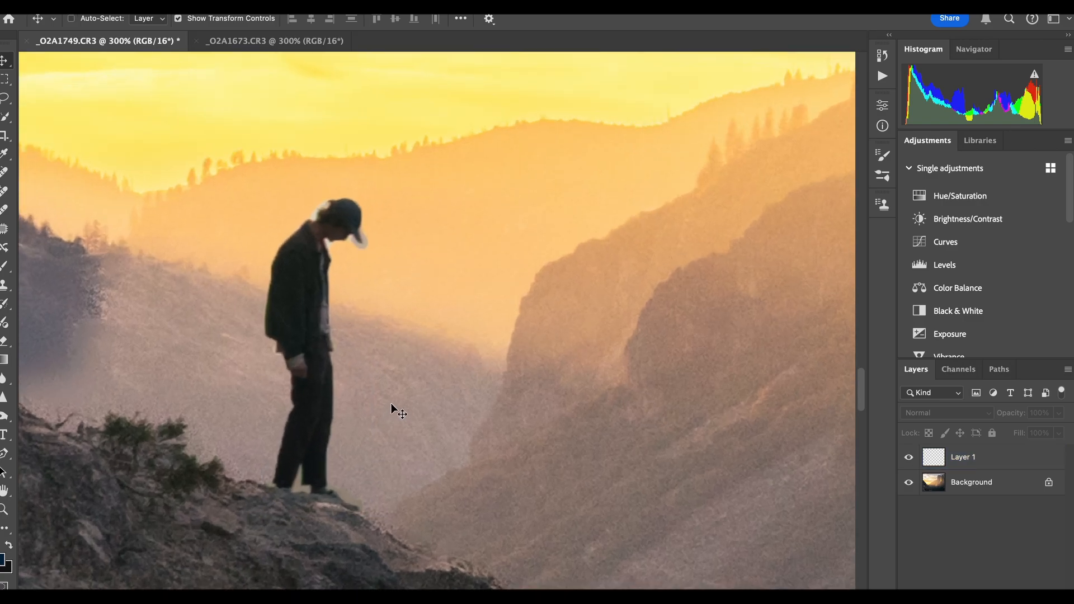
key("super+plus")
scroll(277, 176, "down", 1)
left_click(277, 175)
left_click(351, 135)
left_click(333, 151)
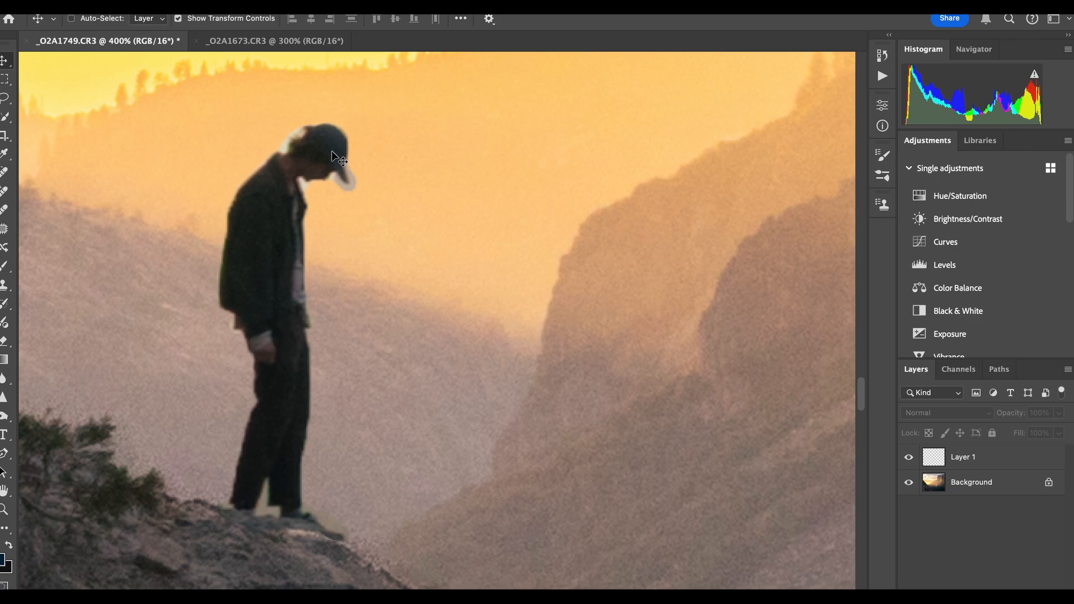
key("super+plus")
scroll(331, 150, "up", 1)
scroll(331, 150, "left", 1)
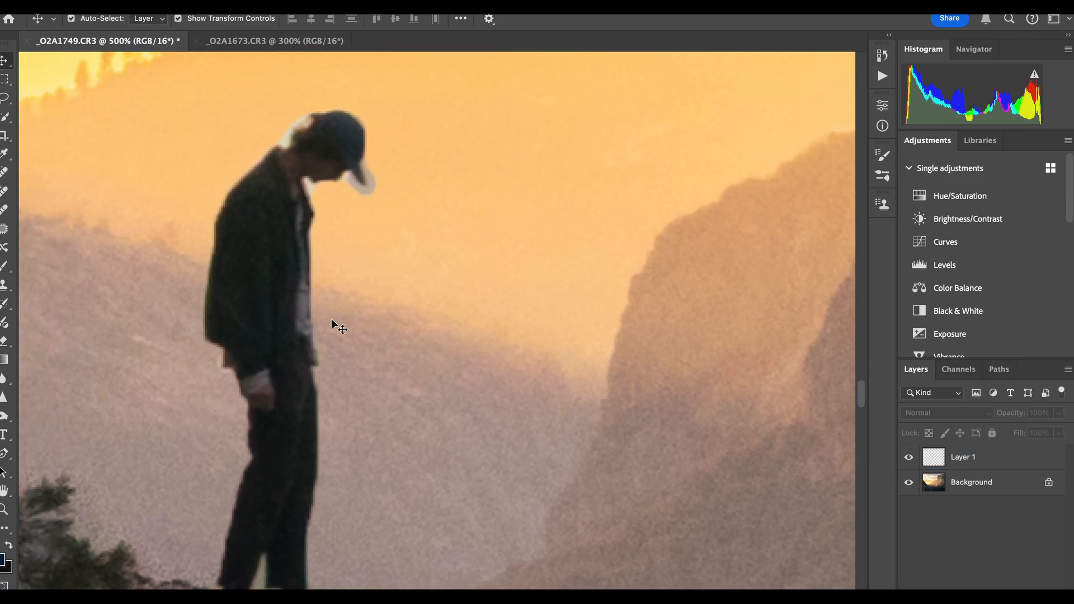
scroll(338, 314, "down", 2)
scroll(337, 313, "left", 1)
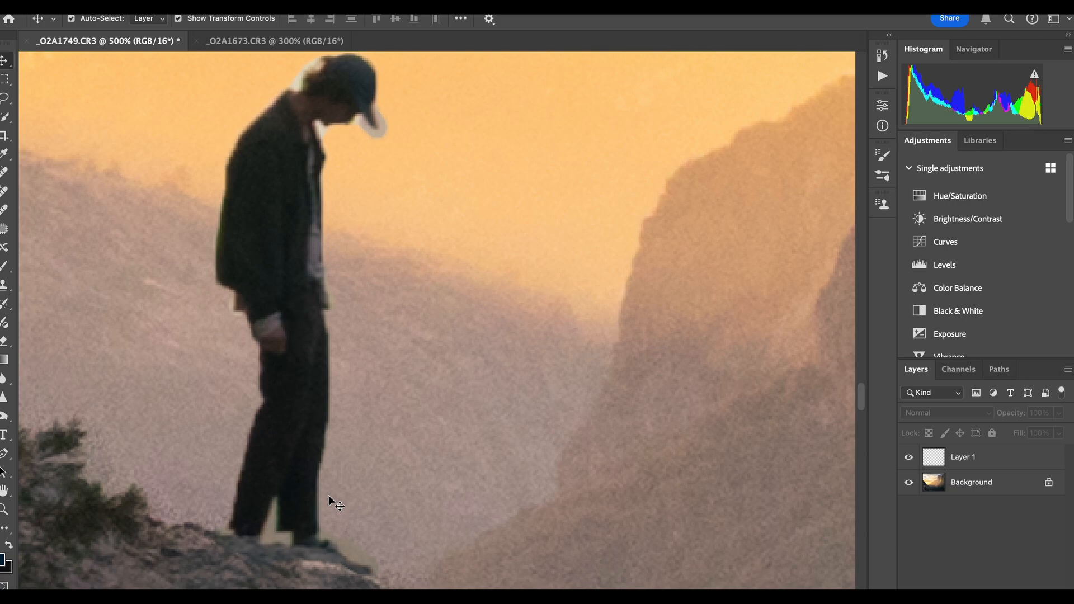
Check the person's scale and placement in the whole landscape image.
key("super+minus")
key("super+minus")
key("super+minus")
key("super+minus")
key("super+minus")
key("super+minus")
key("super+minus")
key("super+minus")
key("super+minus")
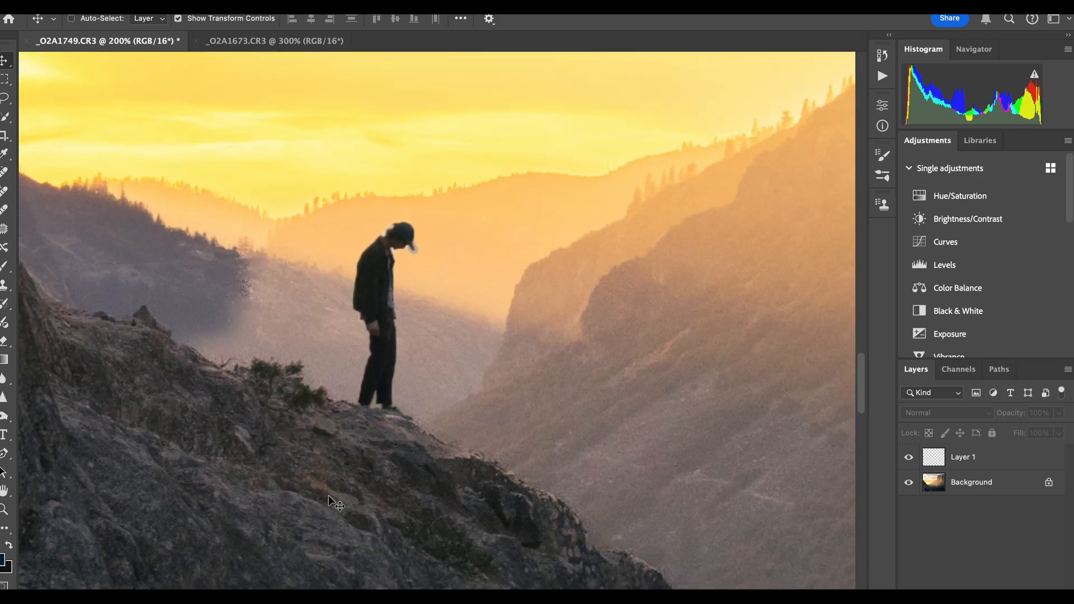
scroll(328, 495, "right", 5)
scroll(328, 495, "up", 1)
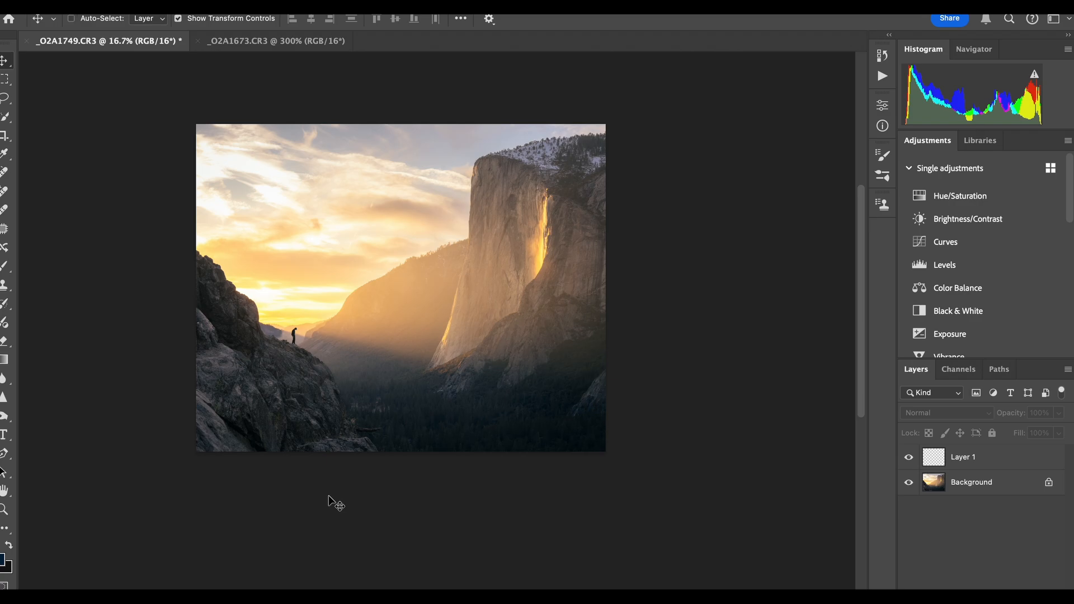
Add a layer mask to Layer 1, which holds the person.
key("super+plus")
key("super+plus")
key("super+plus")
key("super+plus")
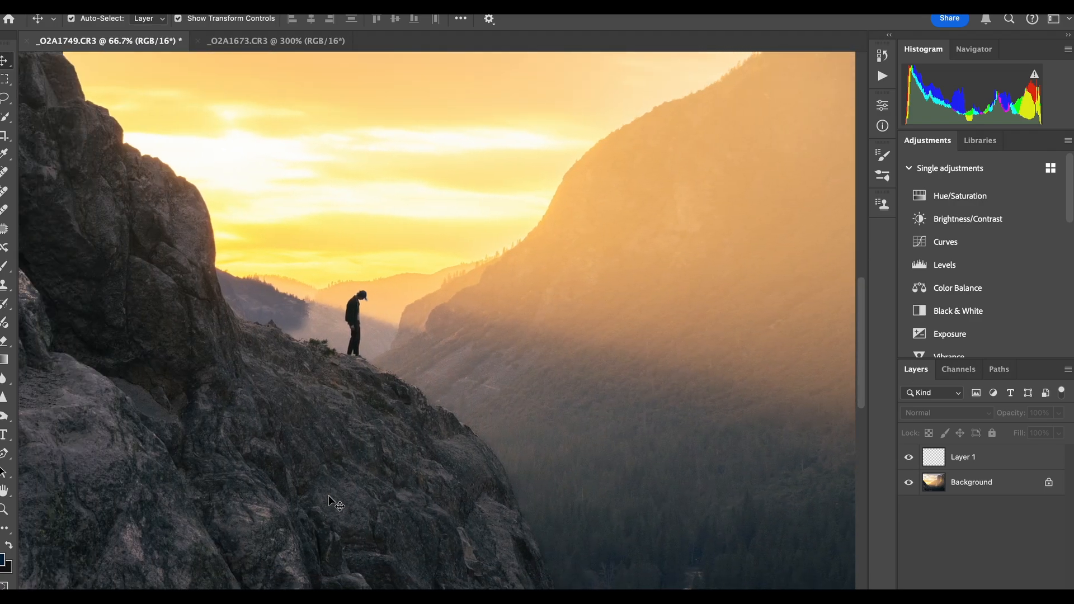
key("super+plus")
key("super+plus")
key("super+plus")
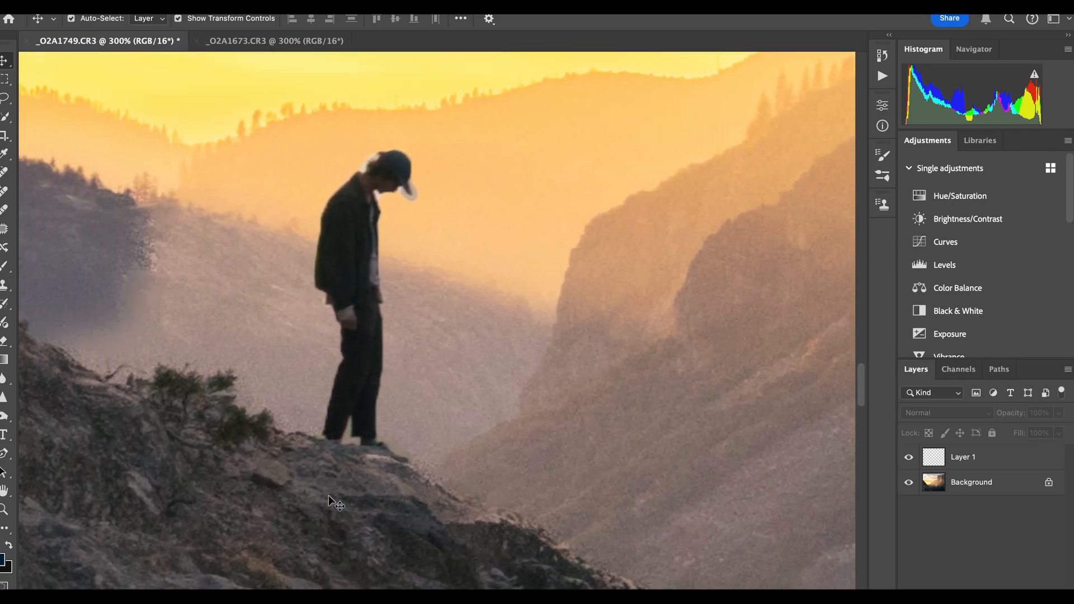
key("super+plus")
left_click(327, 496)
key("super+plus")
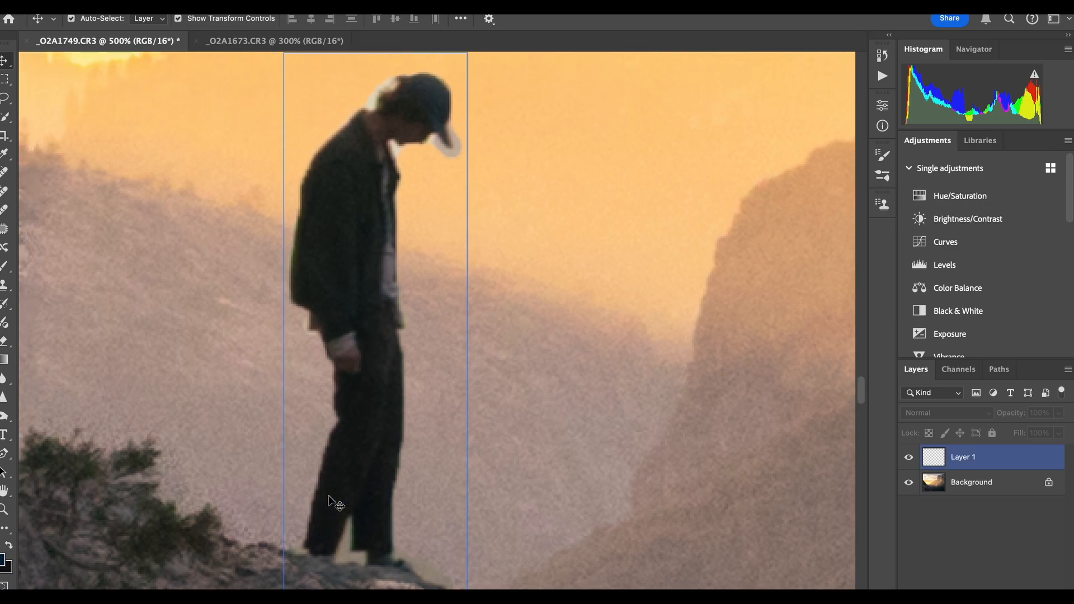
left_click(994, 556)
left_click(976, 459)
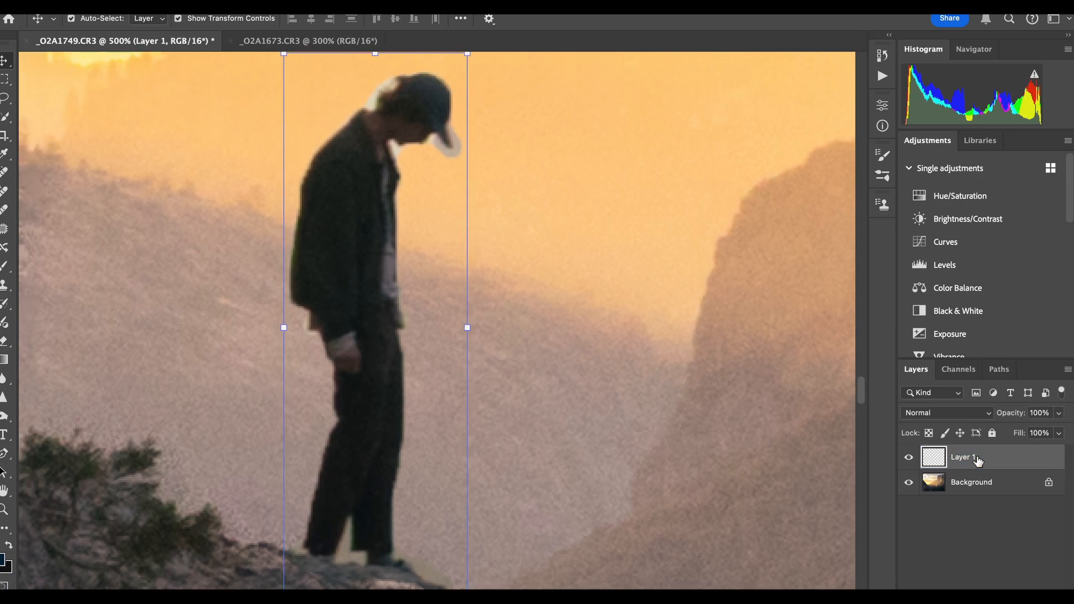
left_click(967, 596)
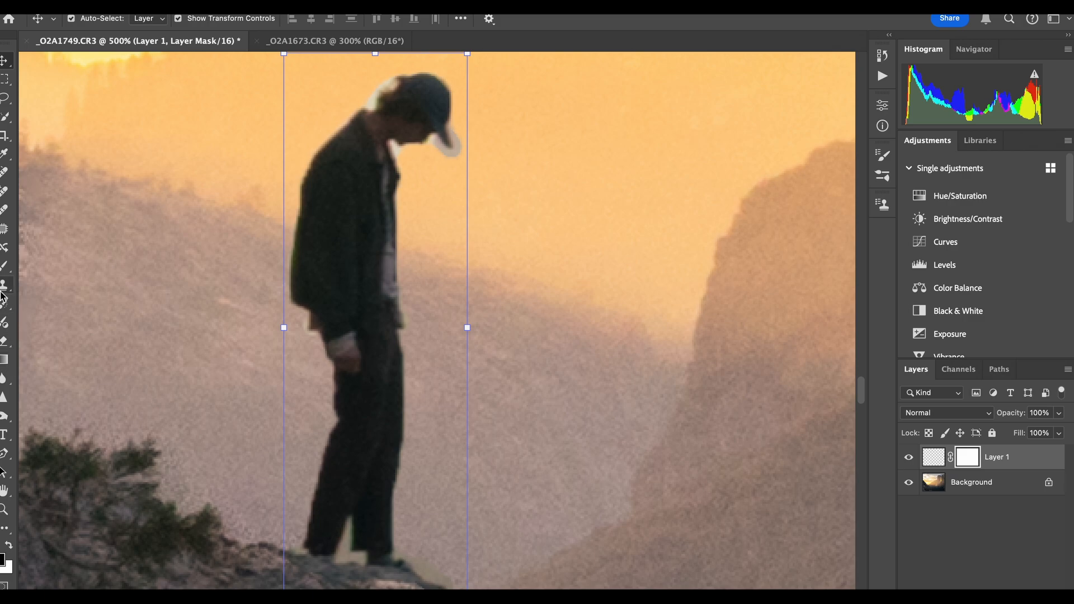
Paint out the pale halo around the cap's brim on the layer mask with a 19 px black brush.
left_click(5, 267)
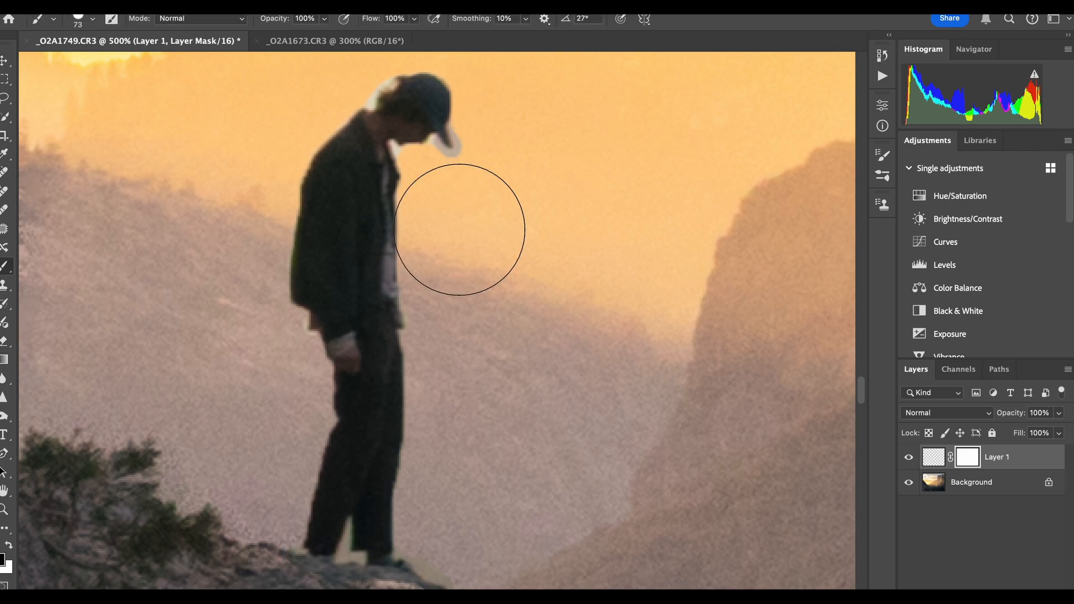
left_click(93, 18)
left_click(78, 63)
left_click_drag(471, 137, 466, 128)
mouse_move(470, 168)
left_mouse_down()
mouse_move(400, 226)
mouse_move(340, 125)
mouse_move(435, 159)
left_mouse_up()
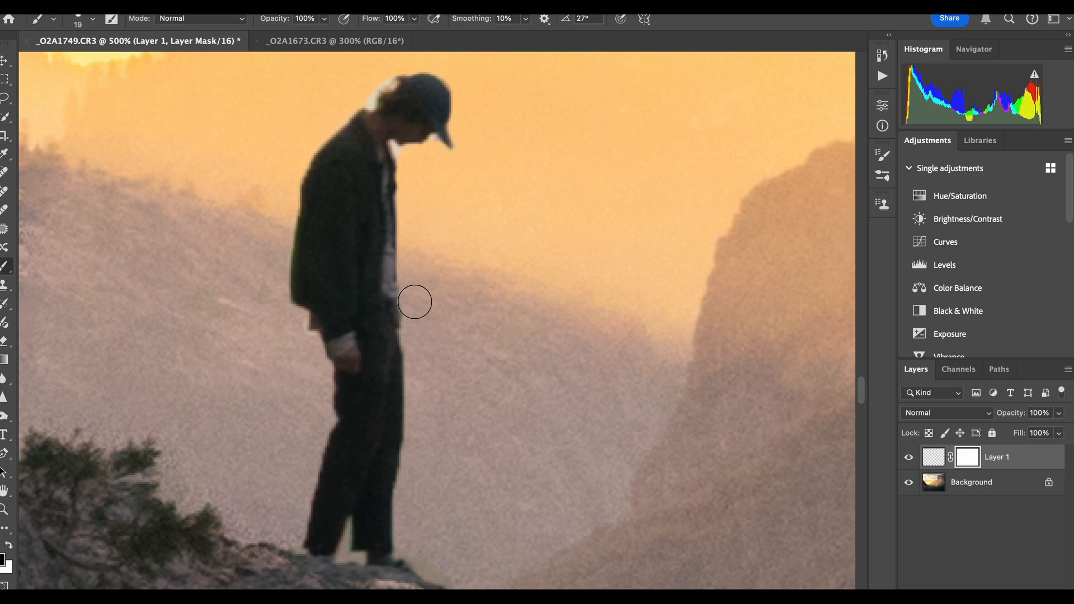
Mask out the bright fringe behind the person's head and the back of the cap.
scroll(305, 353, "down", 3)
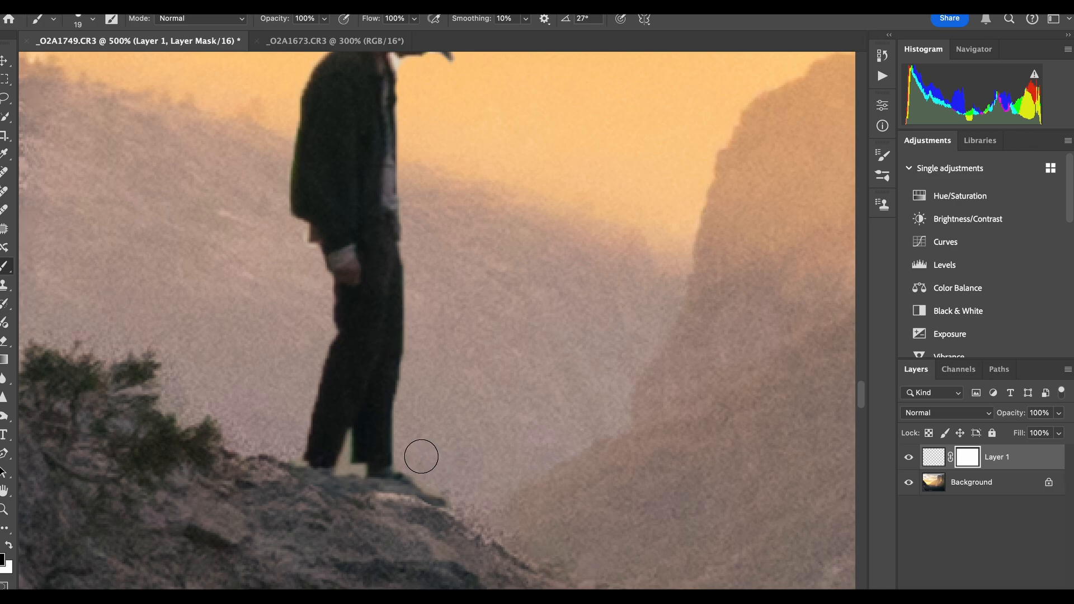
scroll(297, 333, "up", 5)
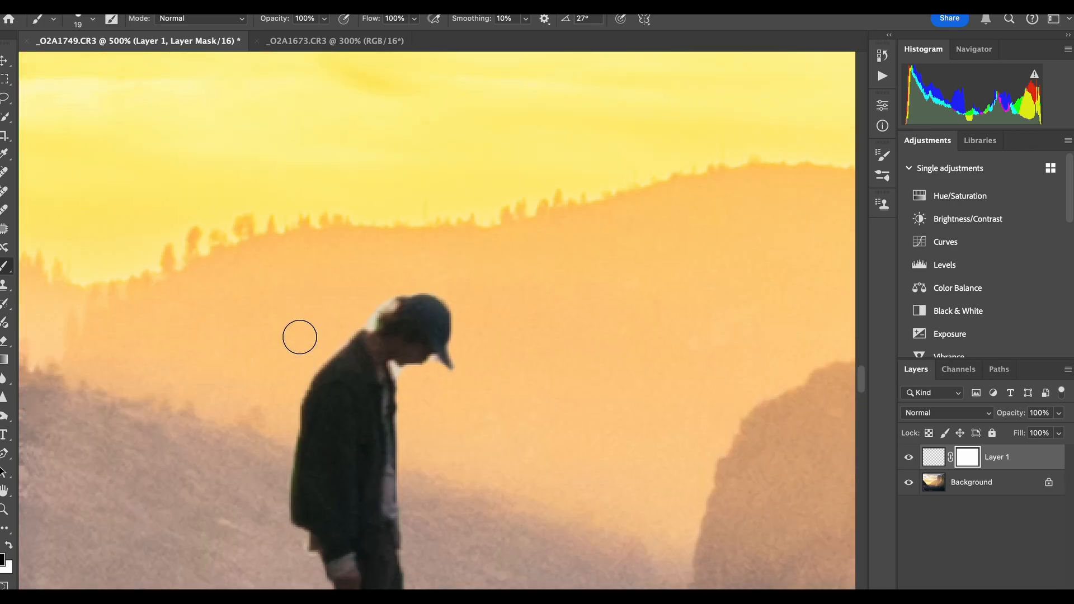
mouse_move(371, 306)
left_mouse_down()
mouse_move(376, 290)
mouse_move(365, 318)
left_mouse_up()
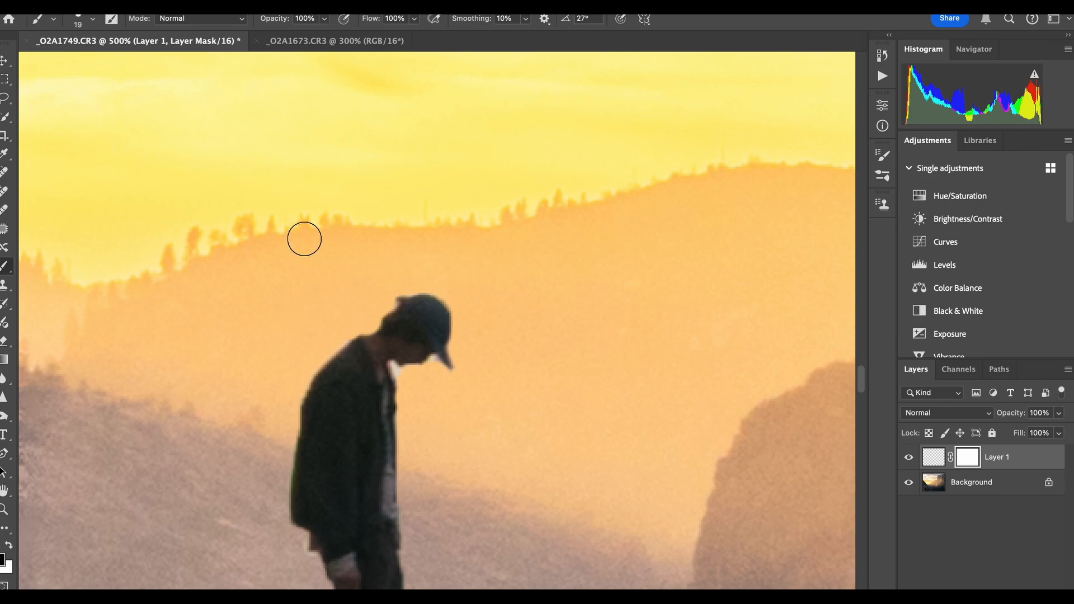
Reduce the brush to 6 px and mask out the bright fringe under the chin and along the collar.
scroll(291, 240, "down", 2)
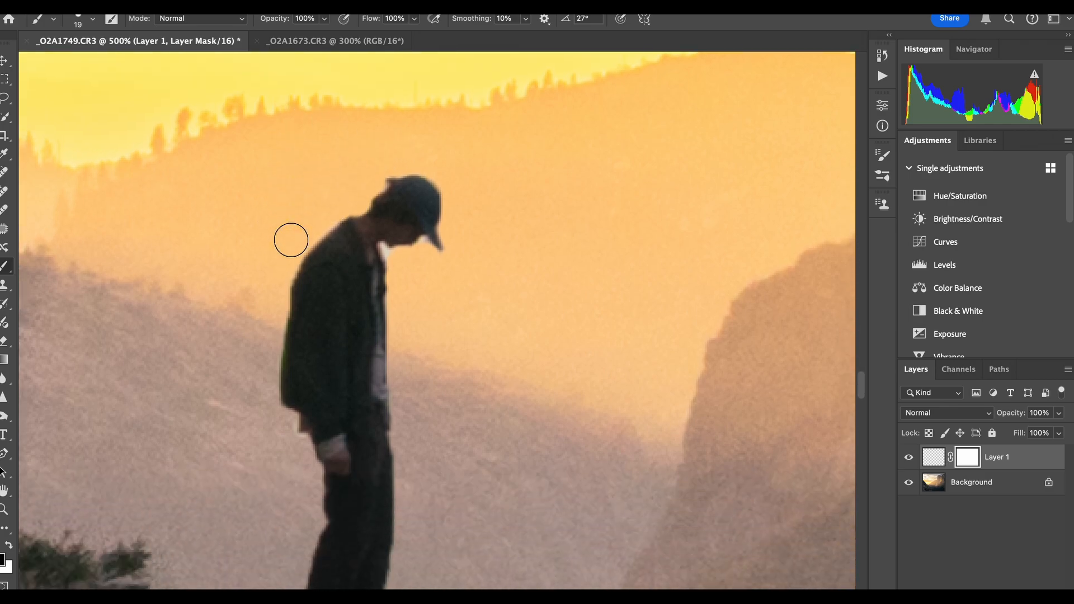
left_click(94, 20)
left_click_drag(78, 66, 73, 64)
left_click(428, 244)
scroll(391, 278, "down", 2)
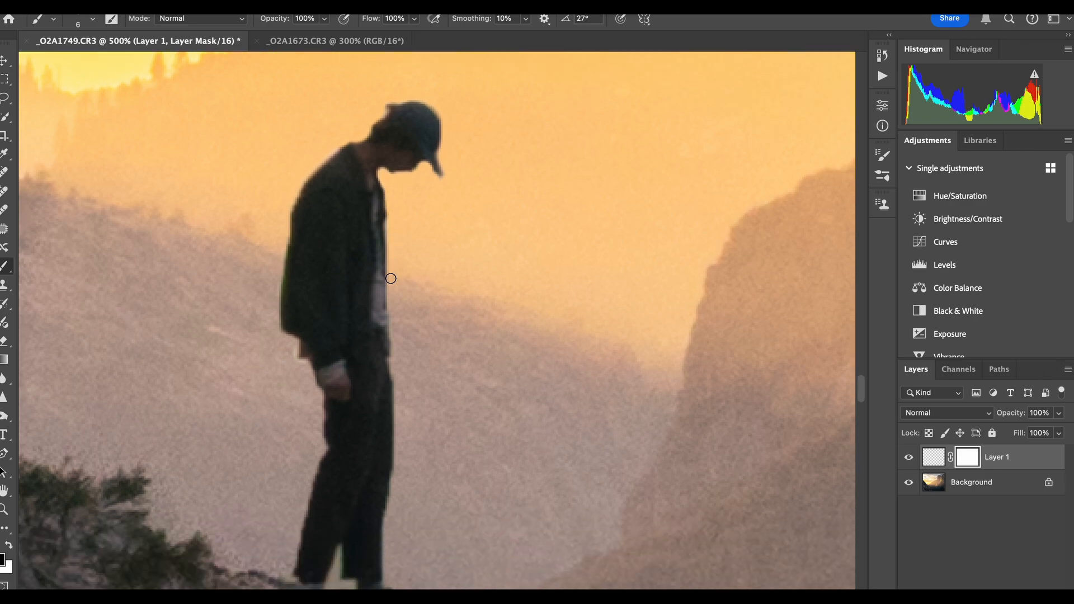
Mask out the leftover background between the person's shoes with the 6 px brush, undoing the first stroke between the trouser legs.
scroll(390, 278, "down", 5)
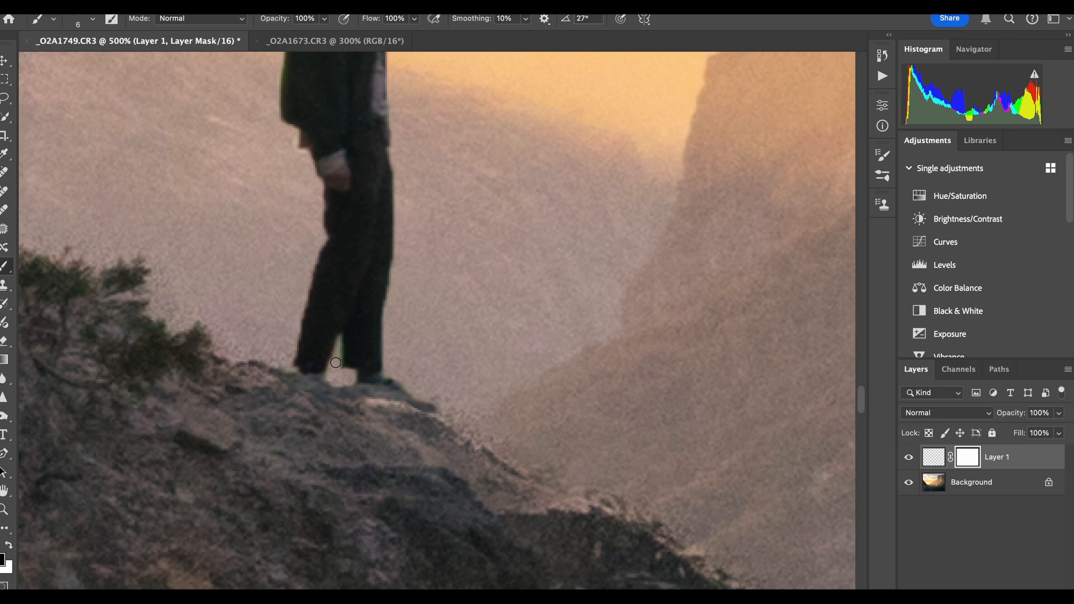
left_click_drag(338, 341, 320, 395)
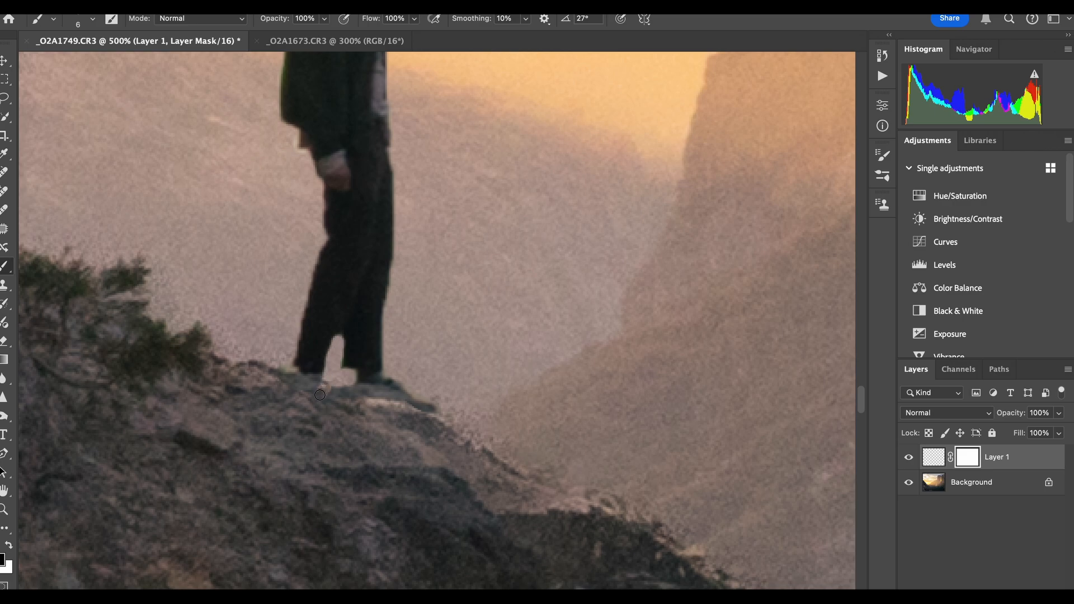
key("ctrl+z")
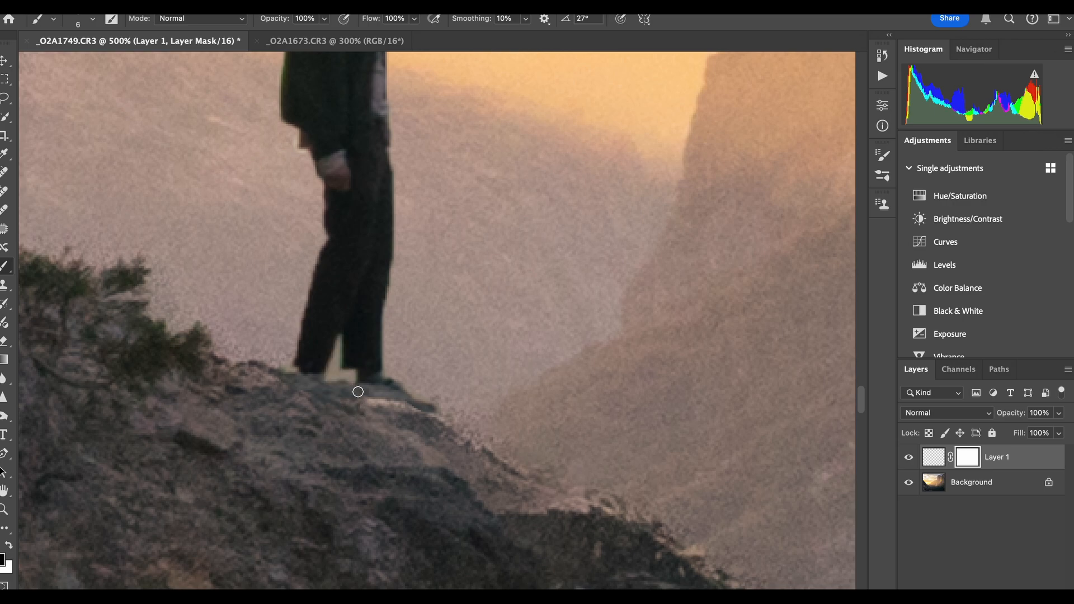
left_click_drag(327, 378, 343, 374)
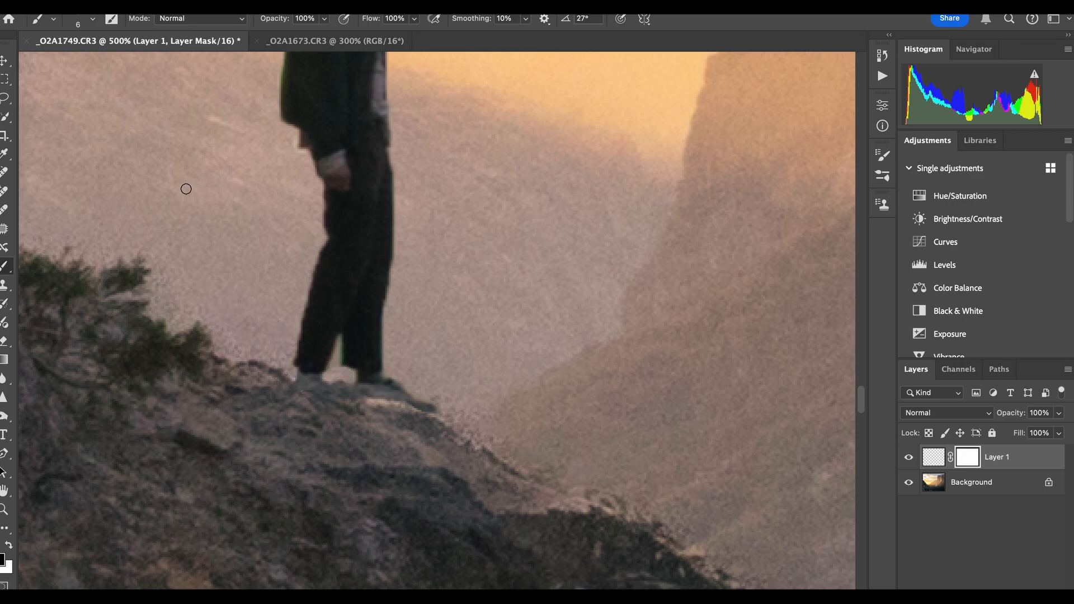
Reduce the brush to 3 px and touch up the mask in the narrow gap between the lower legs.
left_click(93, 19)
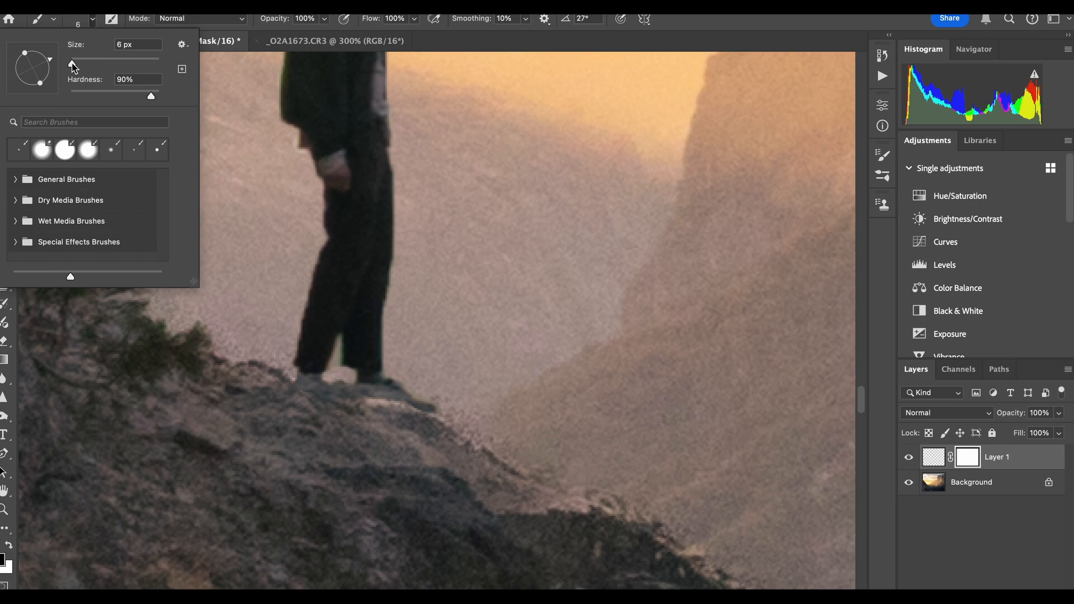
left_click_drag(72, 66, 73, 69)
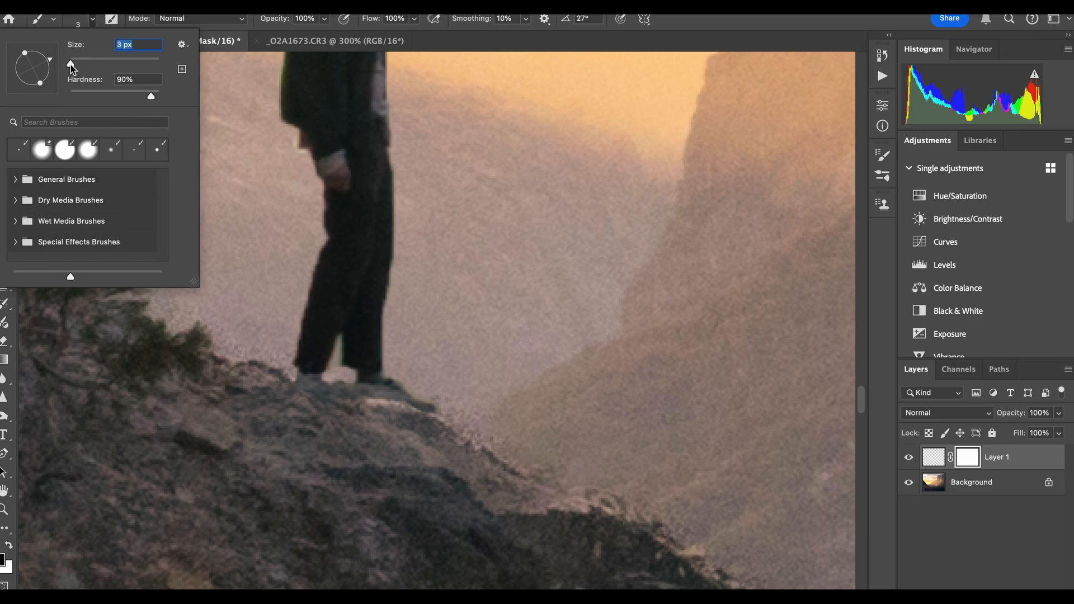
left_click(339, 368)
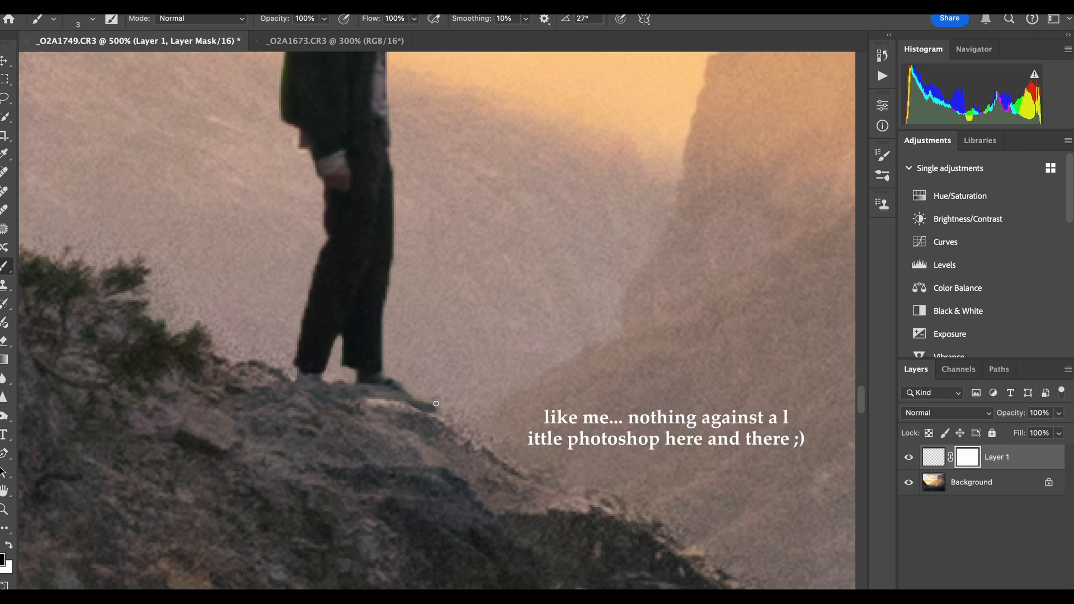
scroll(440, 404, "up", 3)
scroll(440, 404, "left", 3)
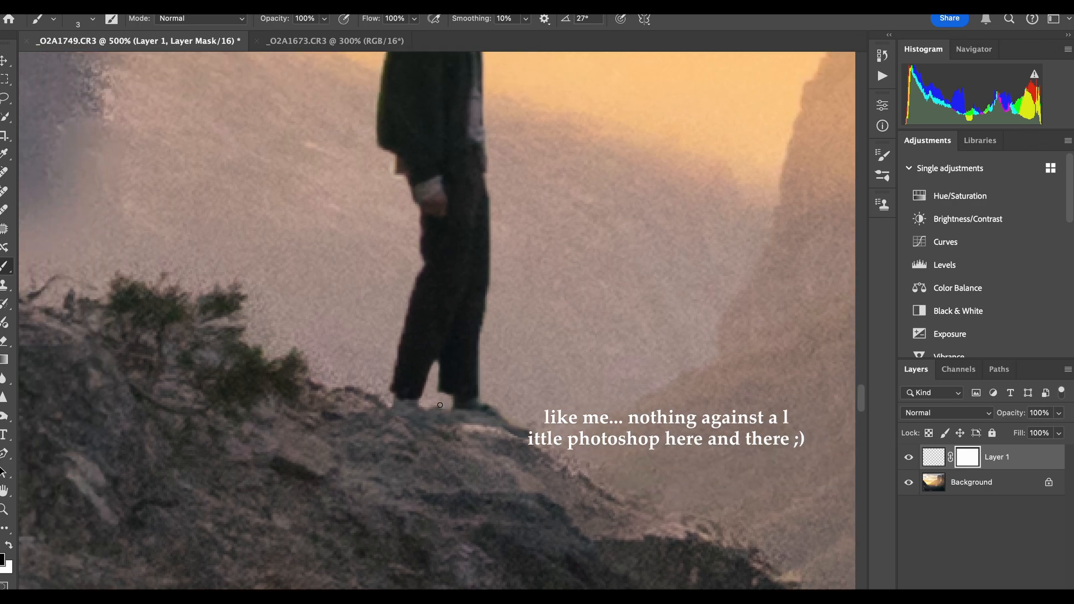
Check the whole composite with the person on the ridge and save the document.
scroll(439, 404, "down", 10)
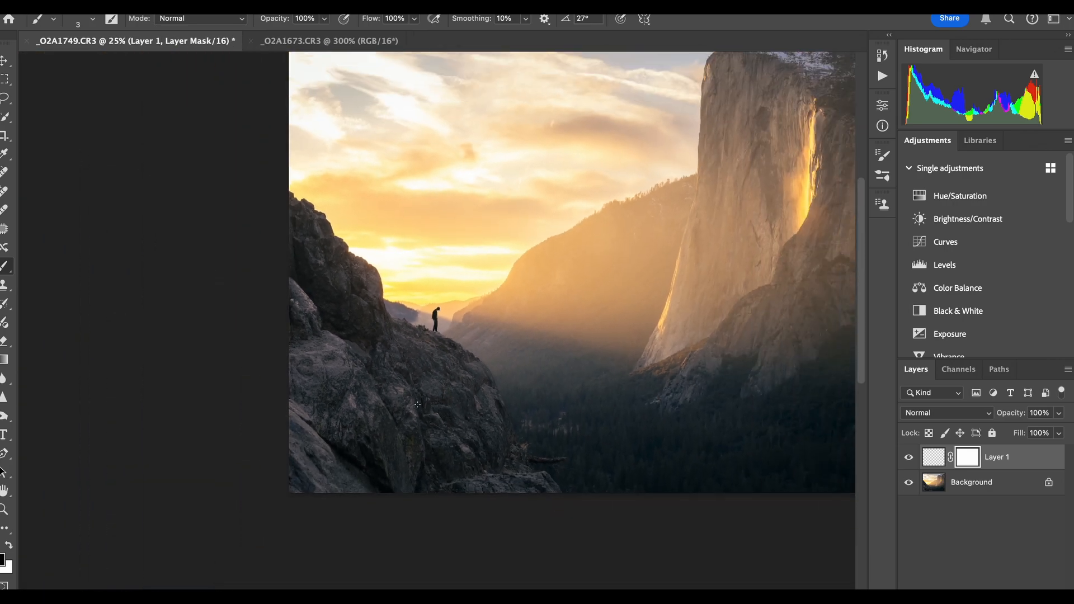
scroll(418, 405, "right", 5)
scroll(417, 405, "up", 2)
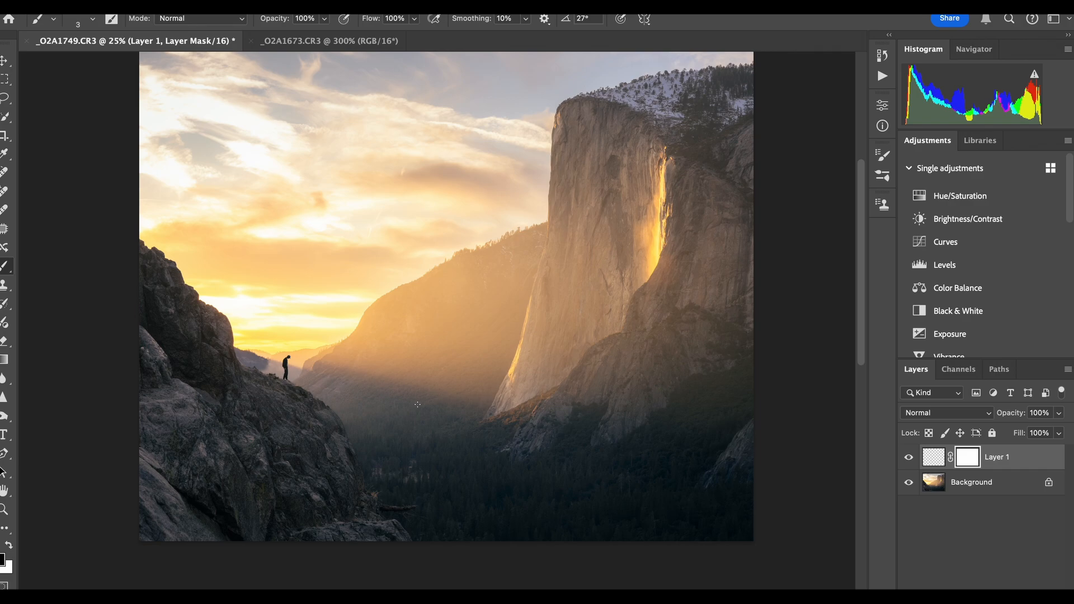
scroll(417, 404, "up", 1)
scroll(417, 405, "right", 1)
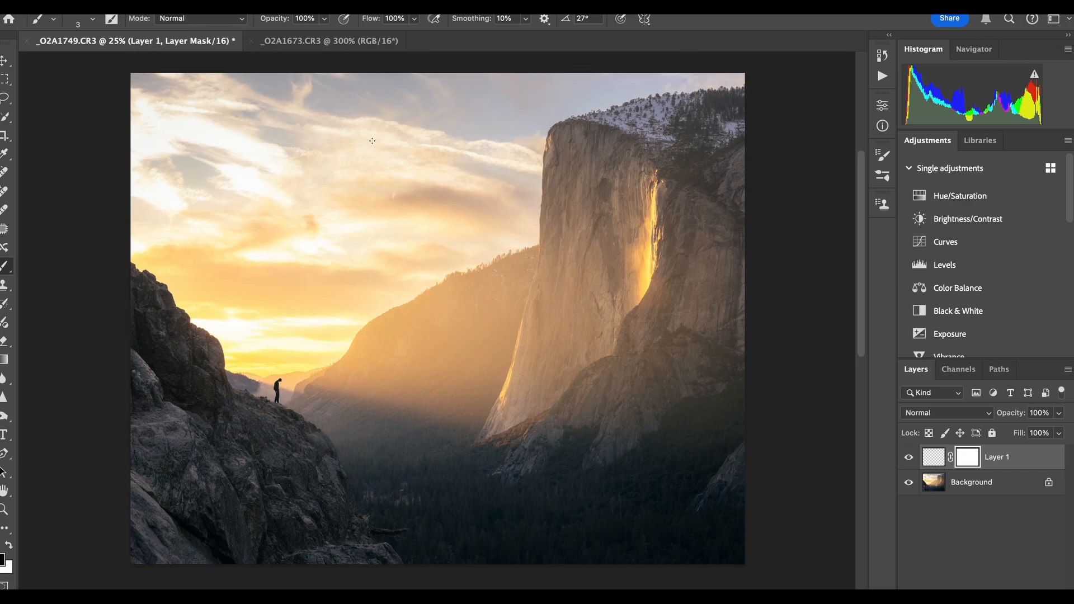
left_click(124, 1)
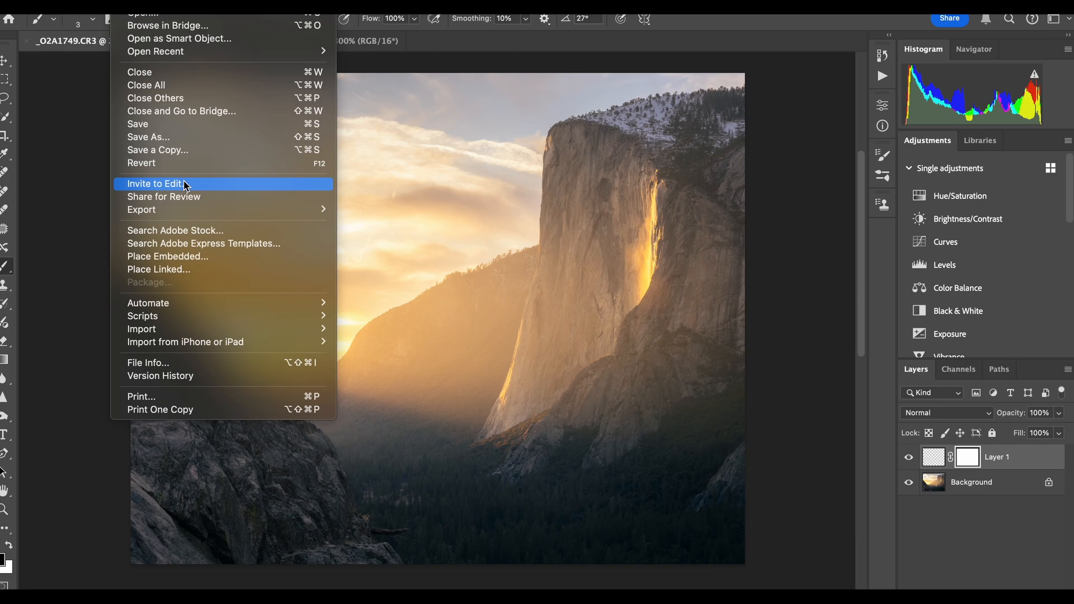
left_click(187, 124)
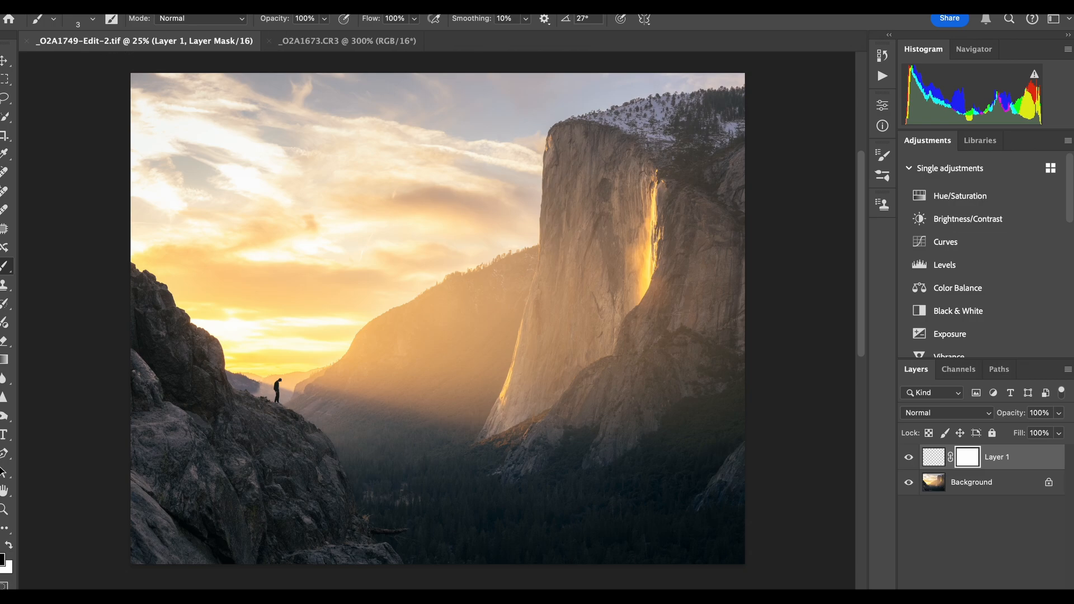
Quit Photoshop, discarding the changes to _O2A1673.CR3, and open the saved composite at full view in Lightroom Classic.
key("super+q")
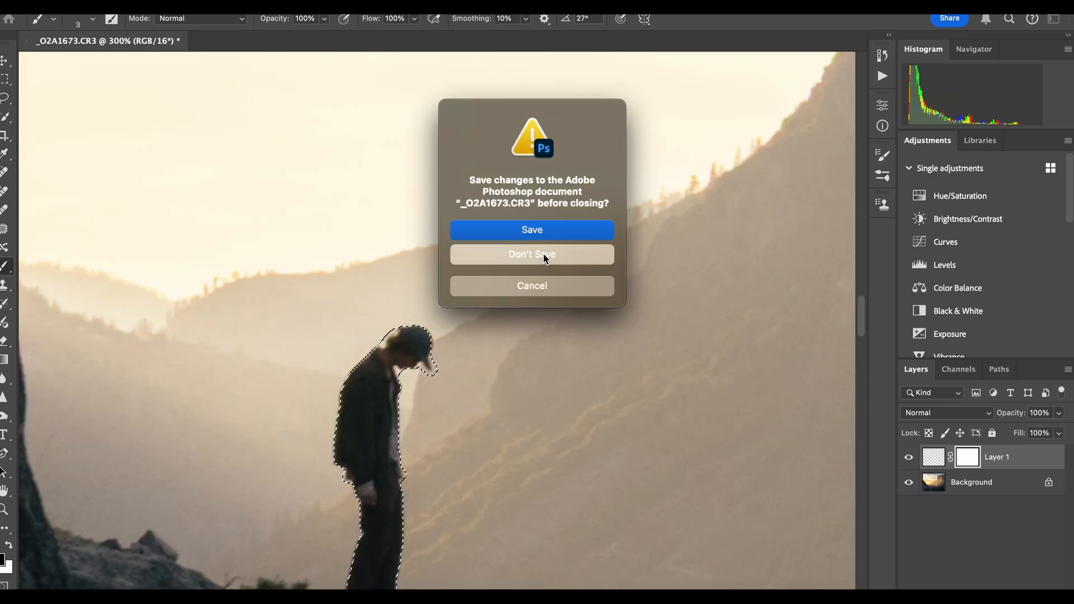
left_click(547, 255)
double_click(534, 525)
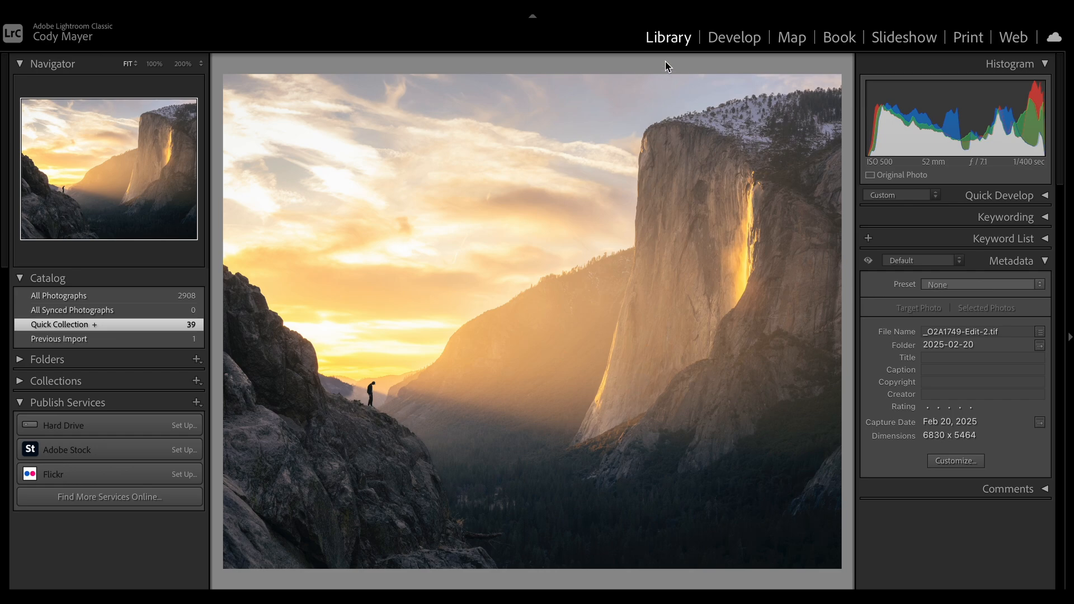
Switch from the Quick Collection to All Photographs and open the composite _O2A1749-Edit-2.tif from the grid.
key("g")
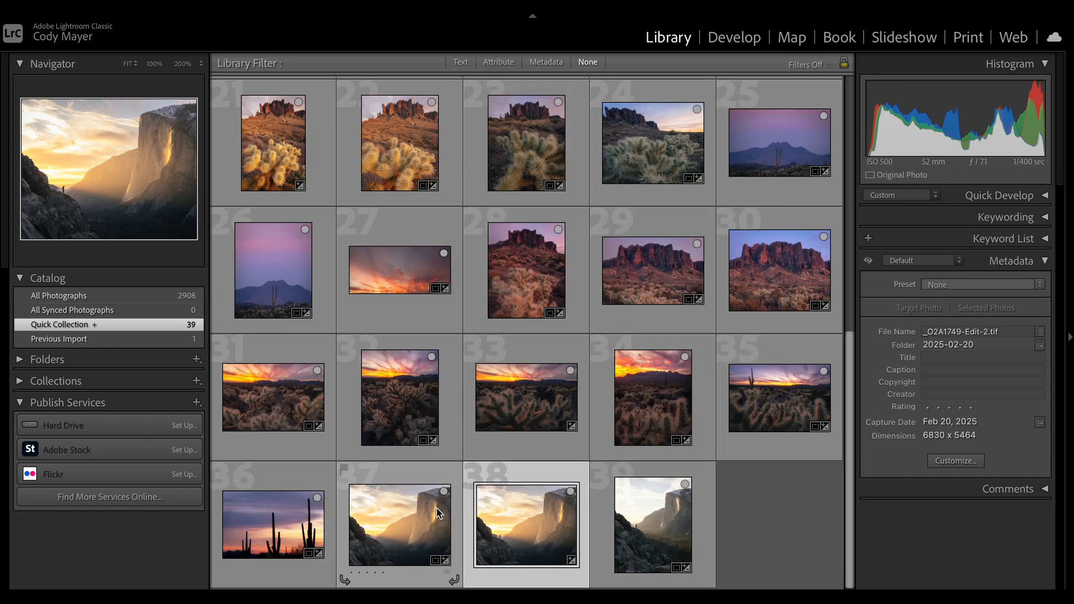
left_click(179, 295)
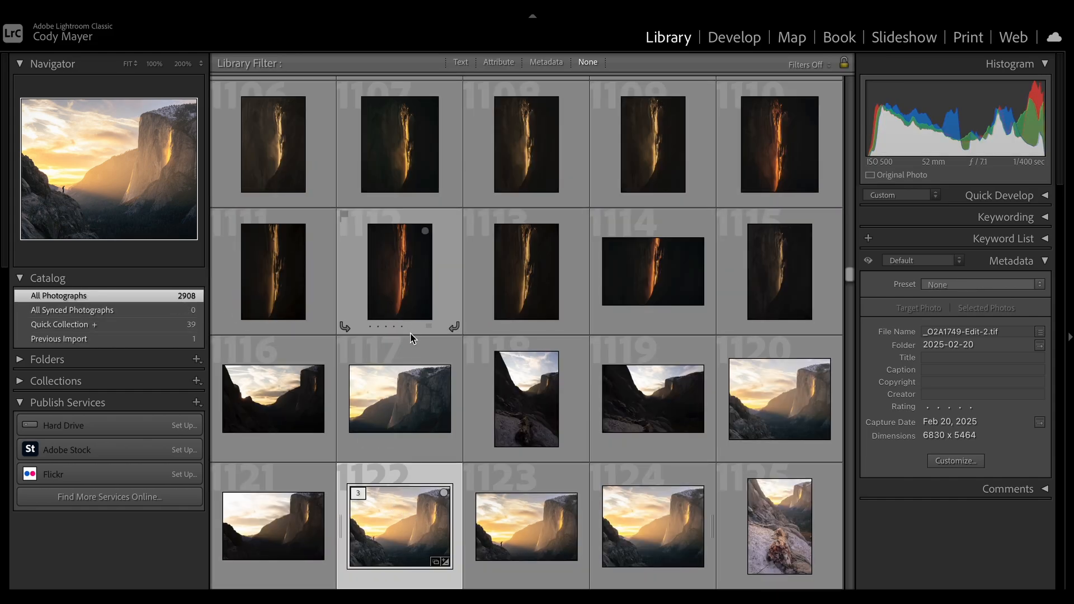
scroll(411, 338, "down", 2)
double_click(412, 413)
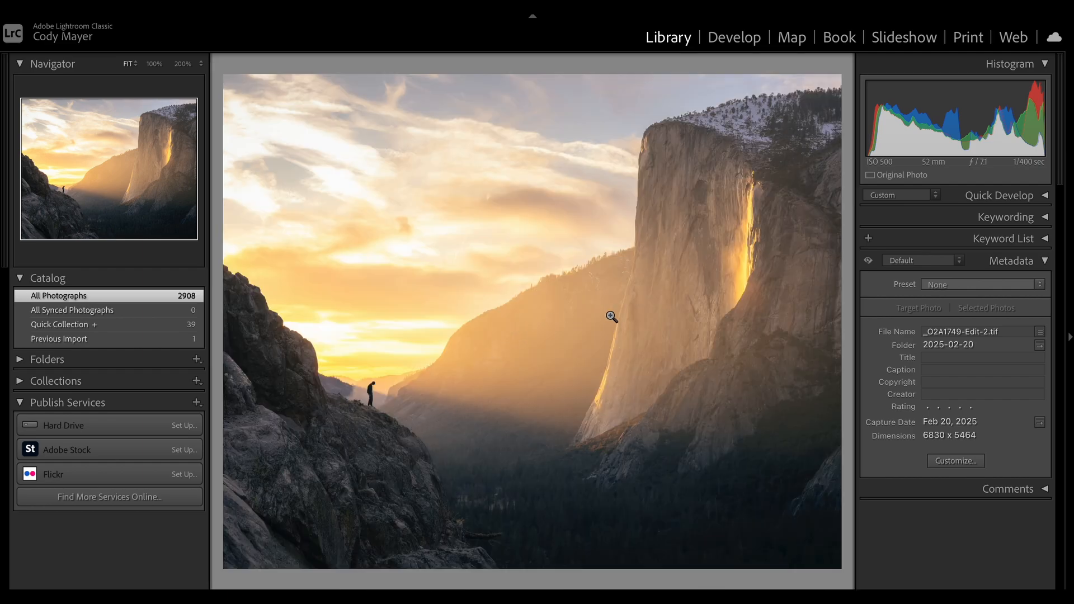
Bring up the other version, _O2A1749-Edit.tif, and examine the person on the ridge at 100% before returning to the fitted view.
key("Right")
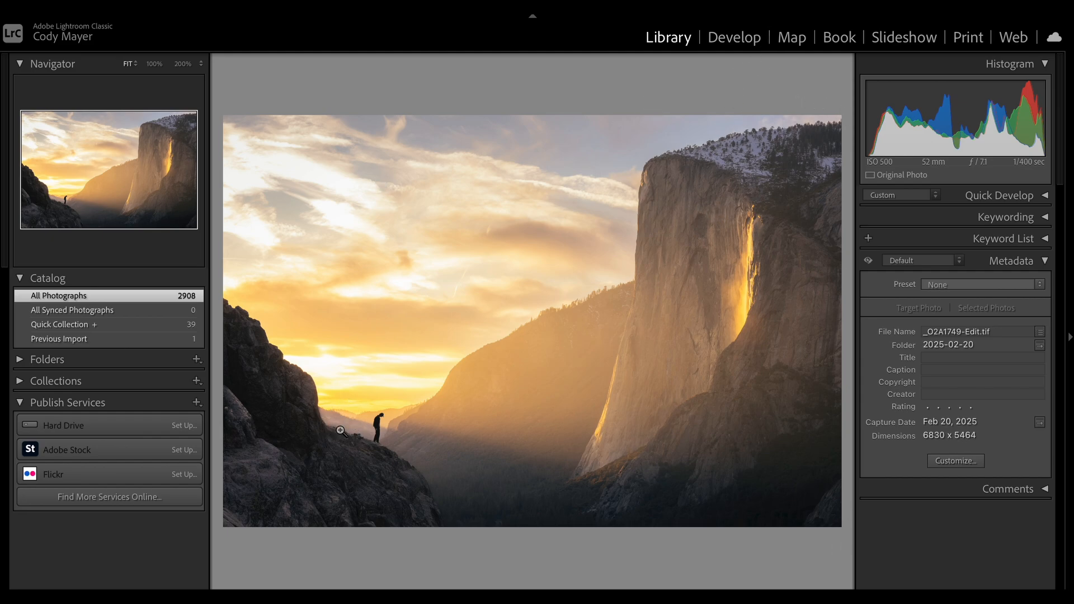
left_click_drag(367, 432, 381, 395)
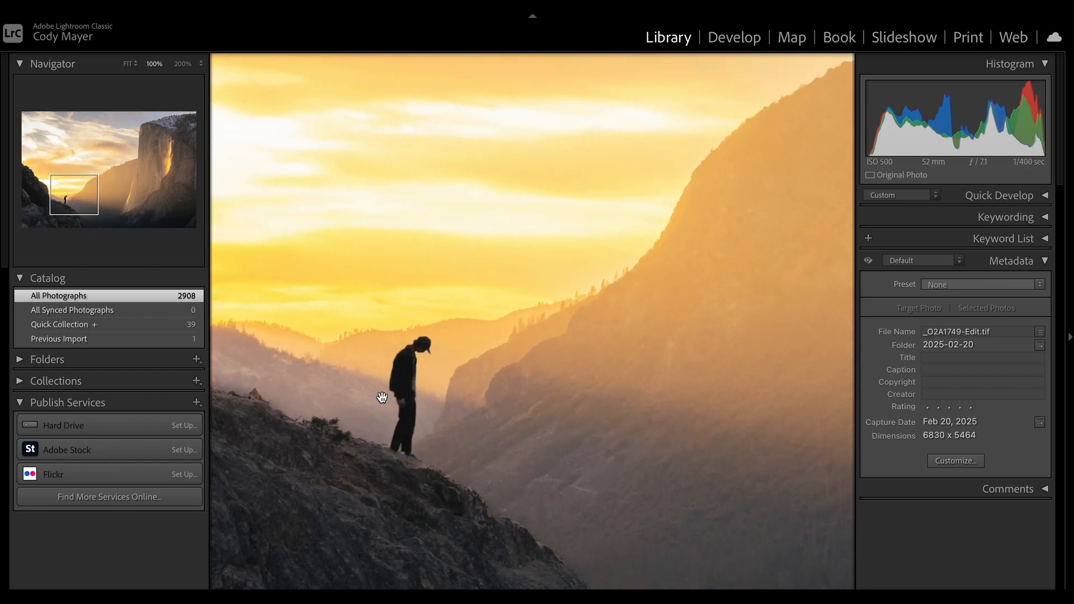
left_click_drag(508, 413, 503, 396)
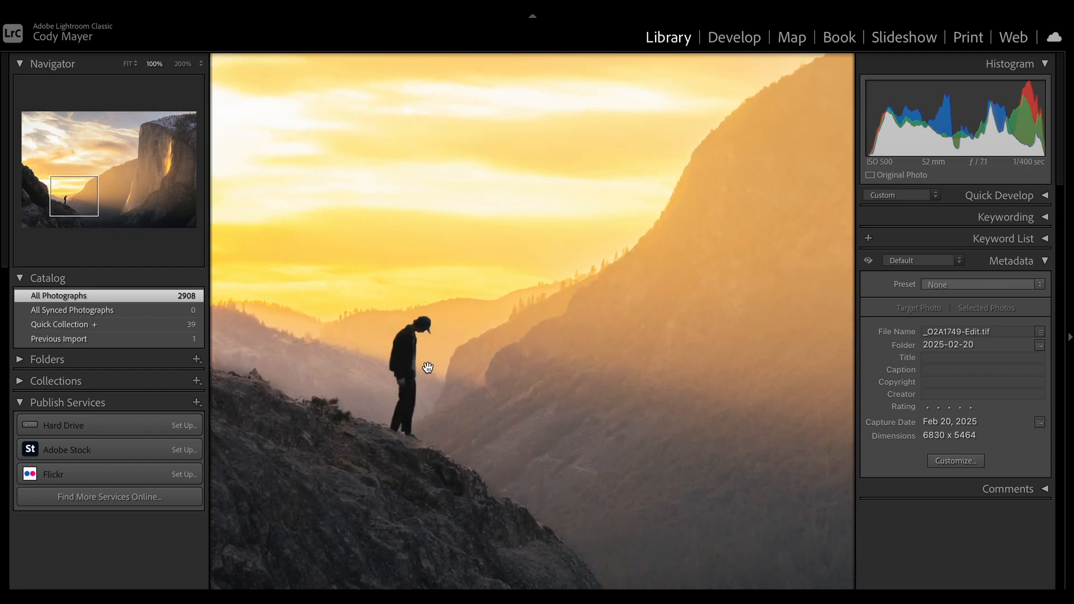
left_click(420, 397)
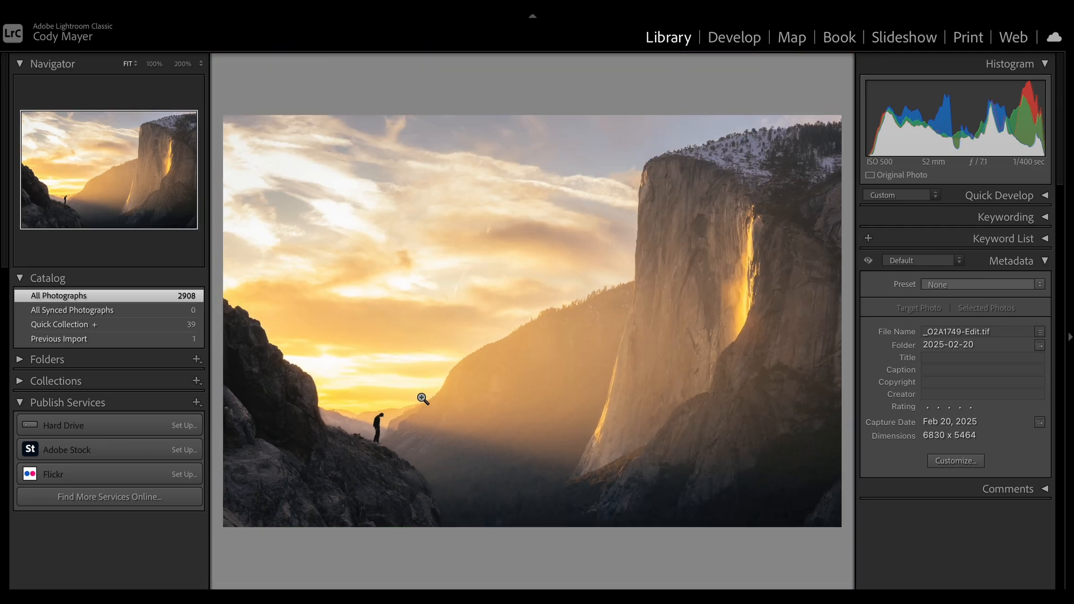